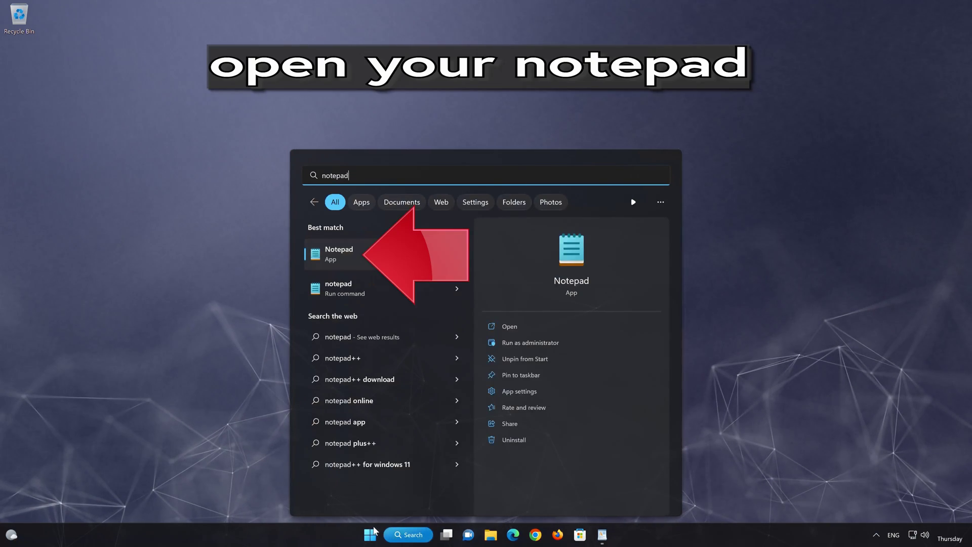
Open Notepad, copy all the service-reset commands from the open WordPad document, and paste them into the blank note
click(386, 249)
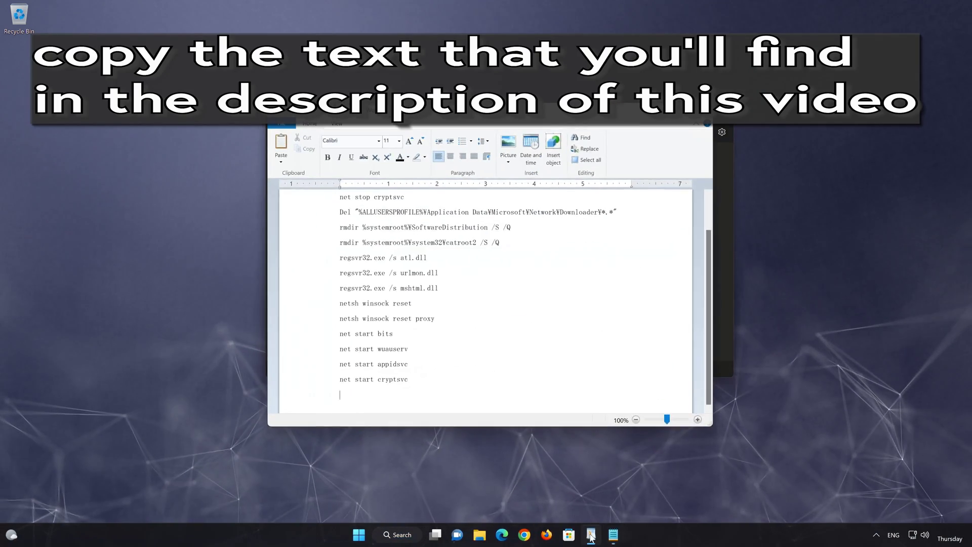
drag(408, 379, 340, 189)
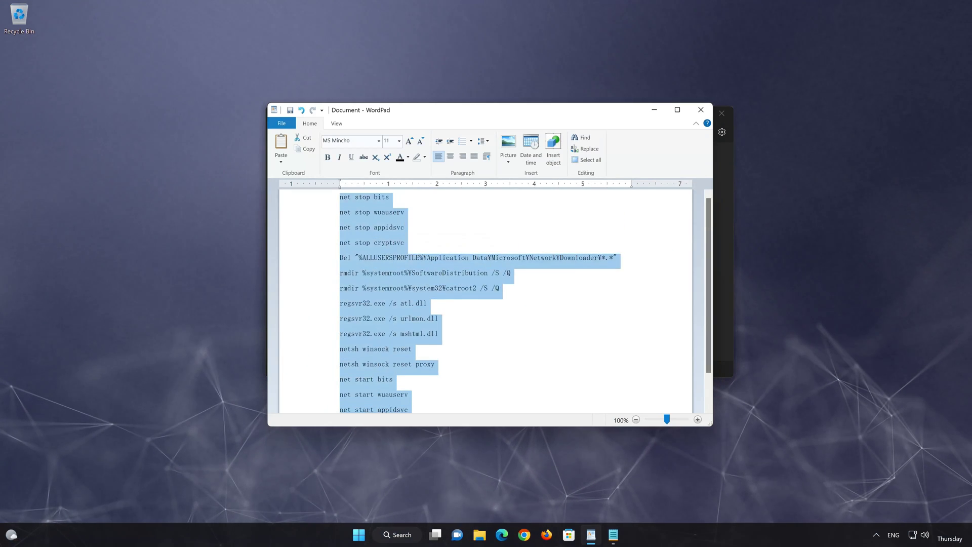
right_click(349, 208)
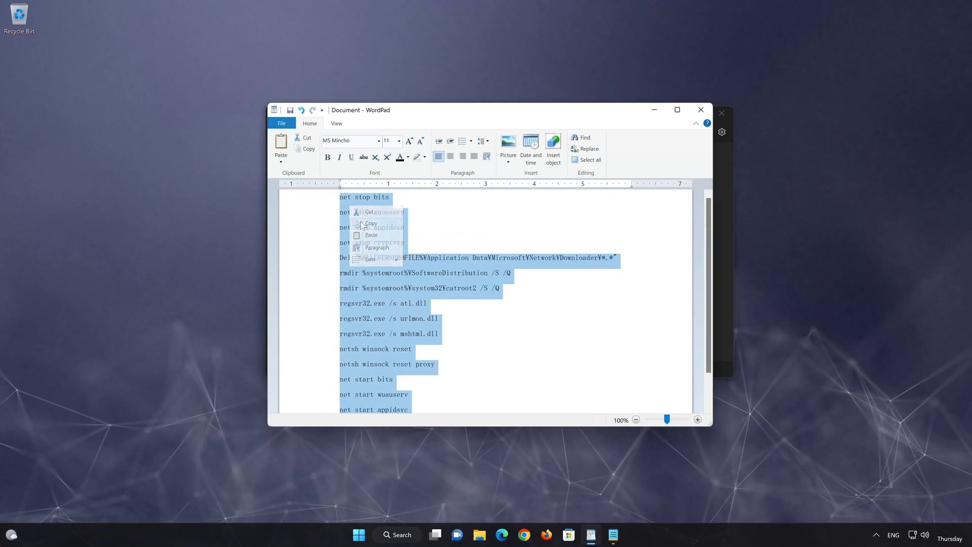
click(375, 223)
click(657, 109)
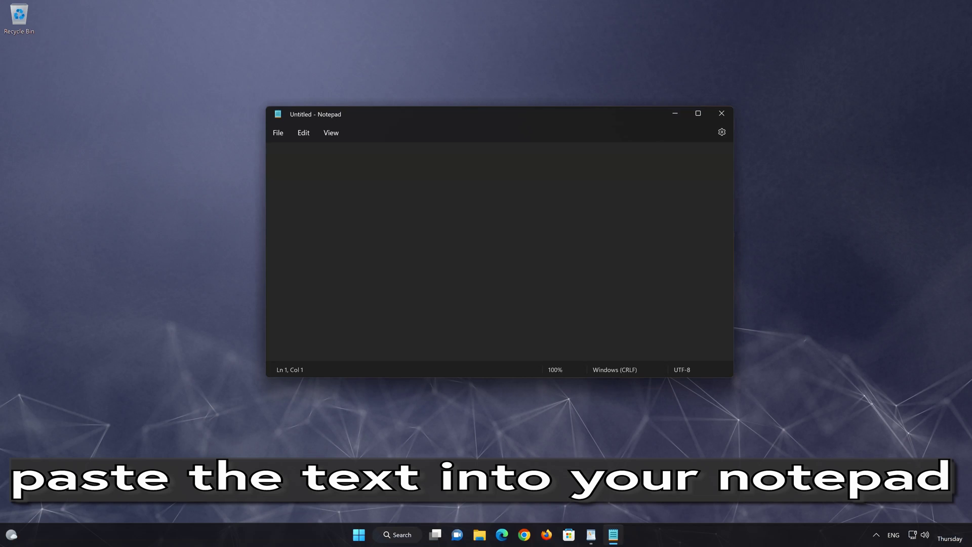
right_click(310, 172)
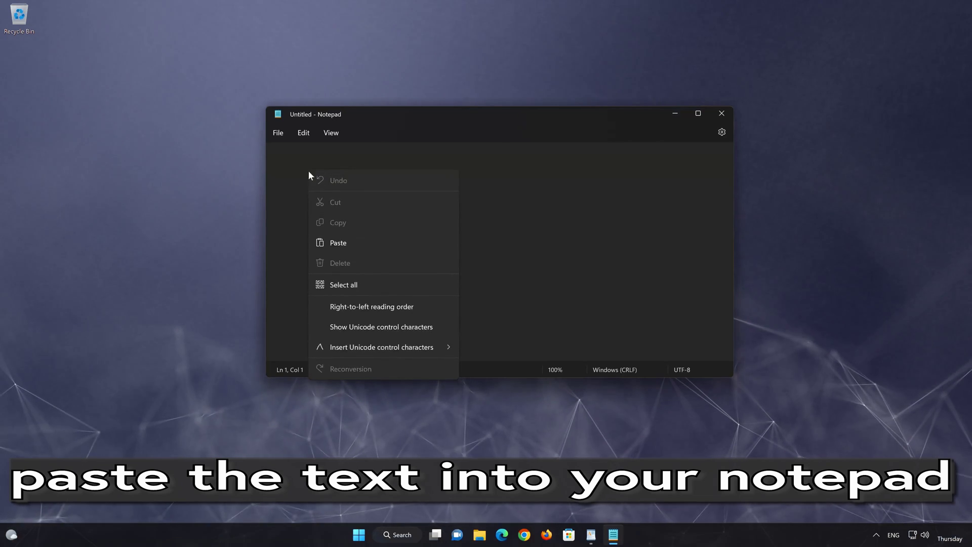
click(359, 243)
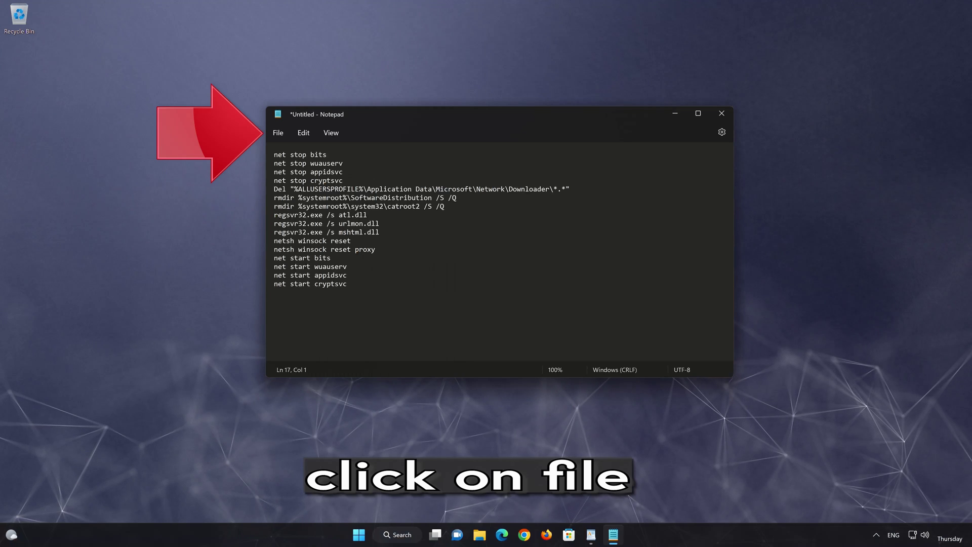
Save the commands to the Desktop as FIX.BAT with the file type set to All files, and close Notepad
click(279, 136)
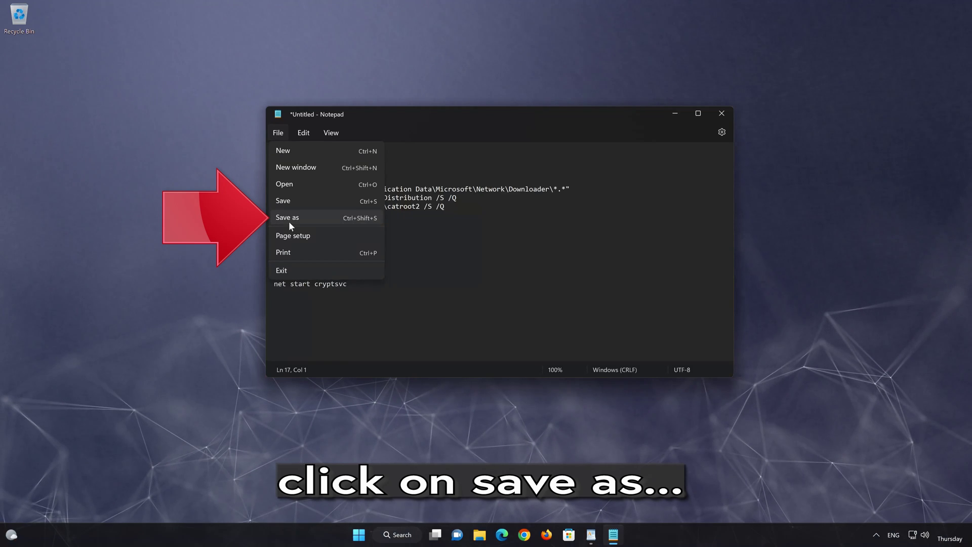
click(317, 218)
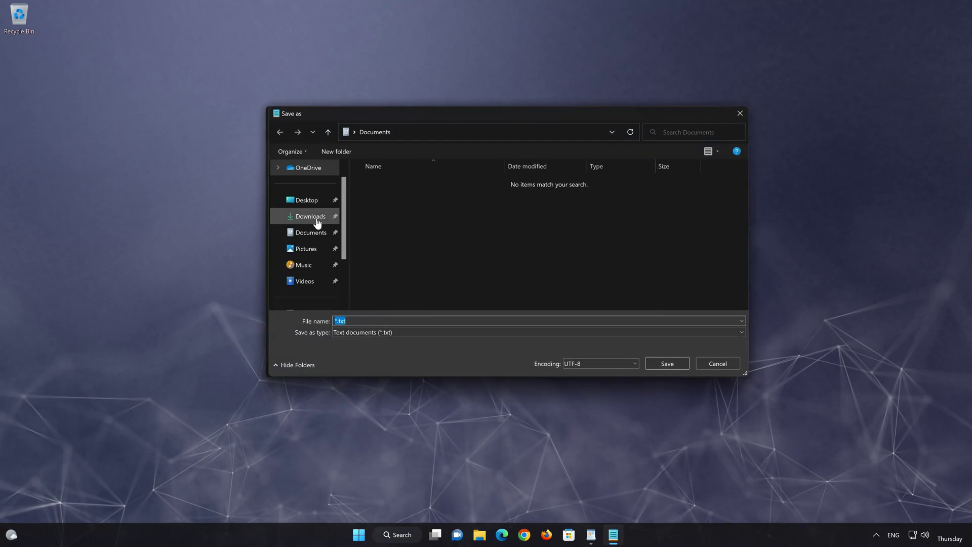
click(351, 332)
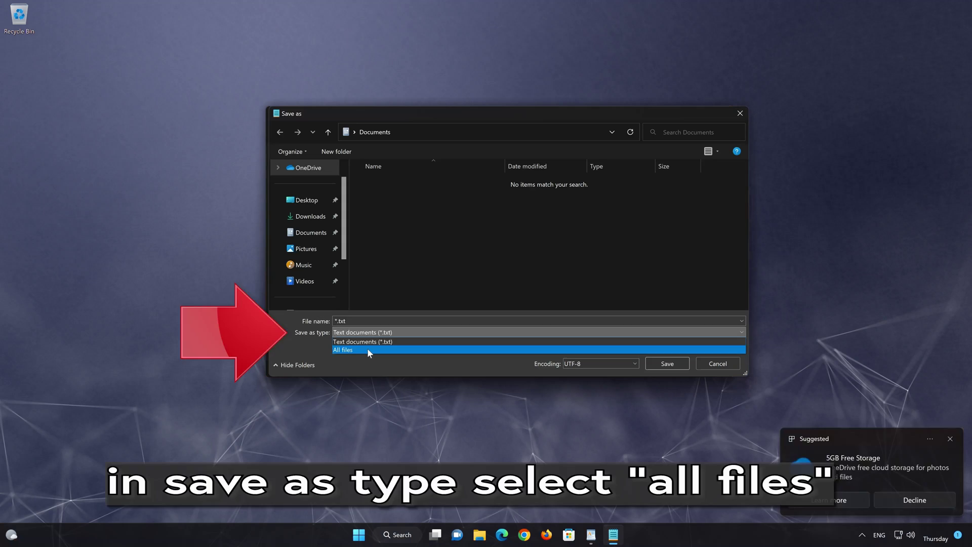
click(368, 350)
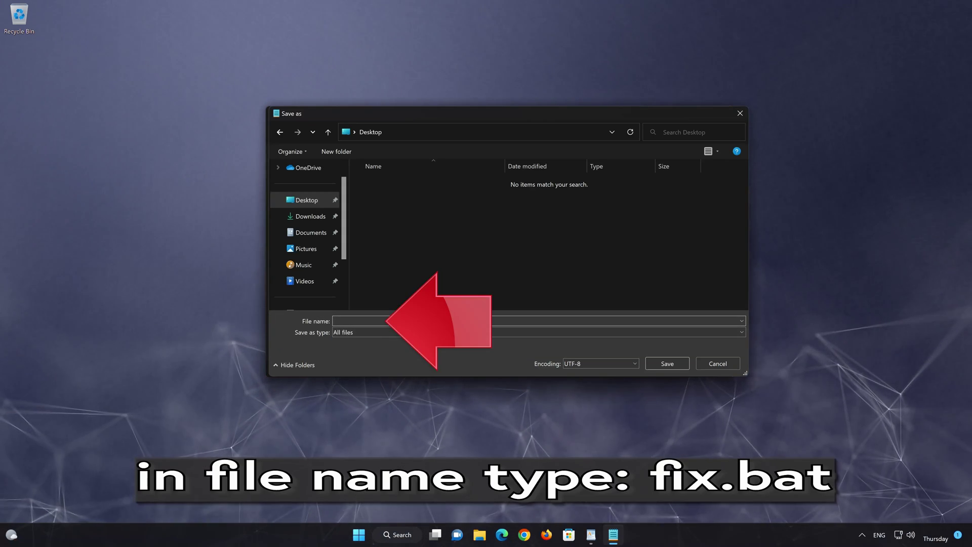
text(FIXBA)
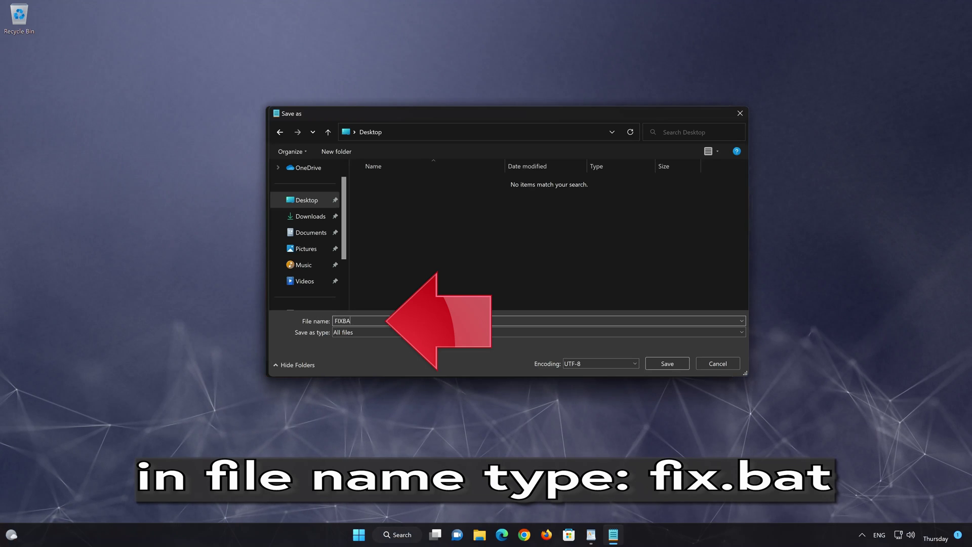
key(Left)
key(Left)
key(Left)
text(.)
key(End)
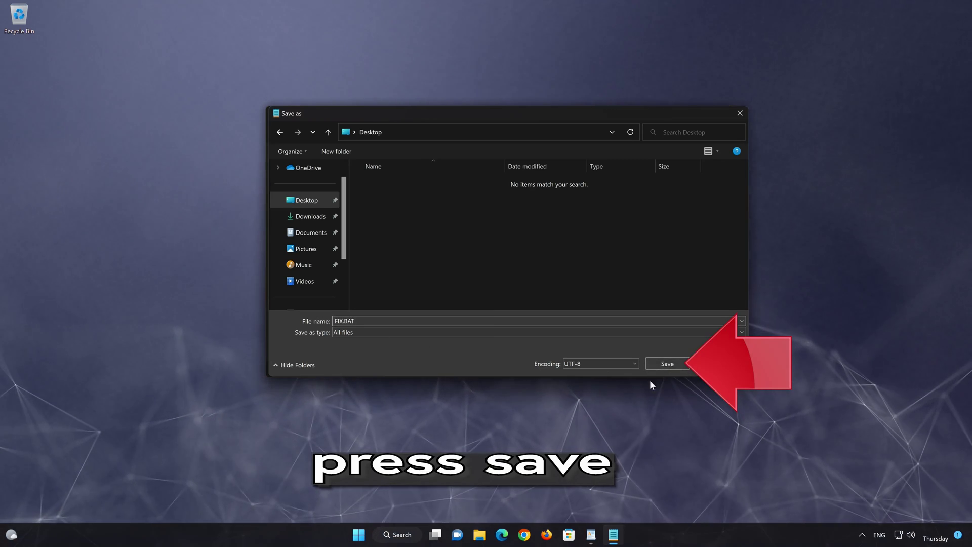
click(668, 363)
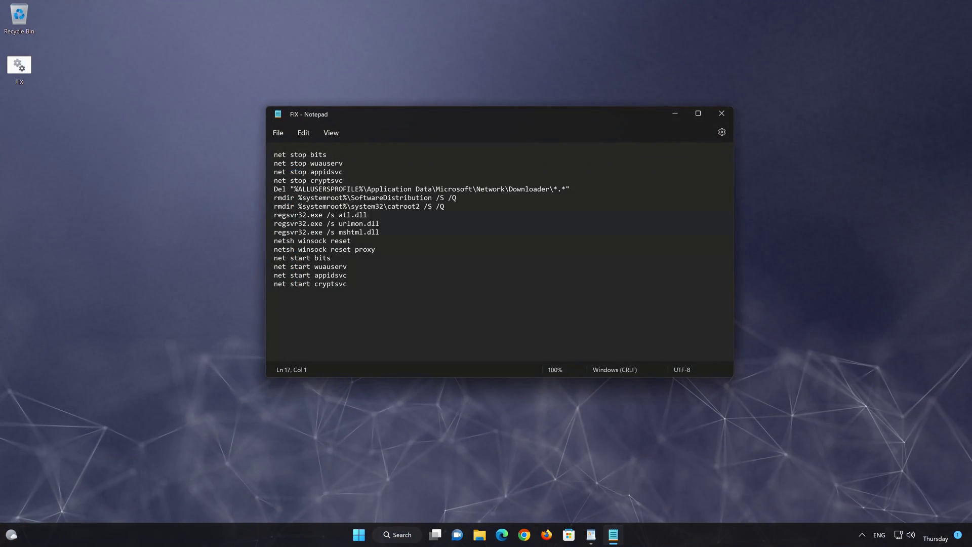
click(716, 113)
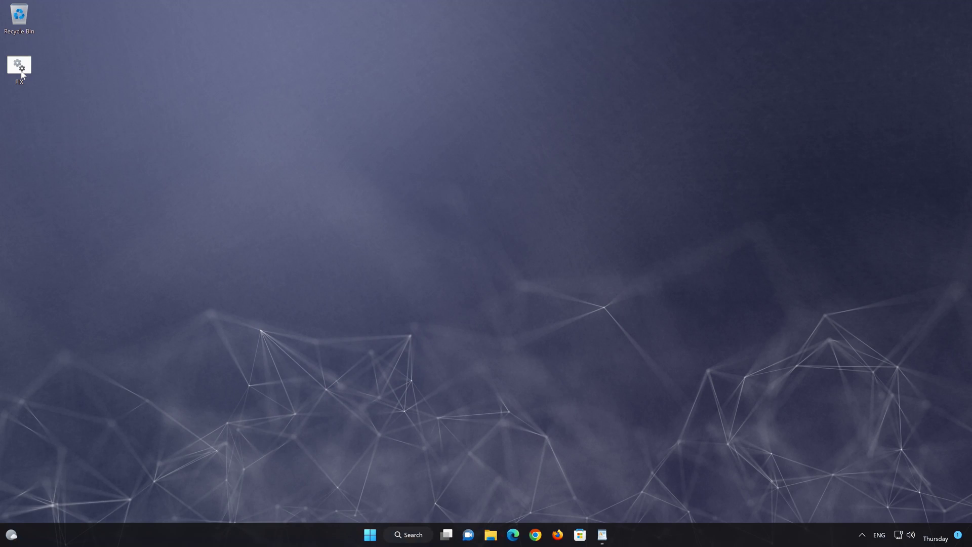
Run the FIX batch file on the desktop as administrator and allow it to make changes to the device
right_click(21, 72)
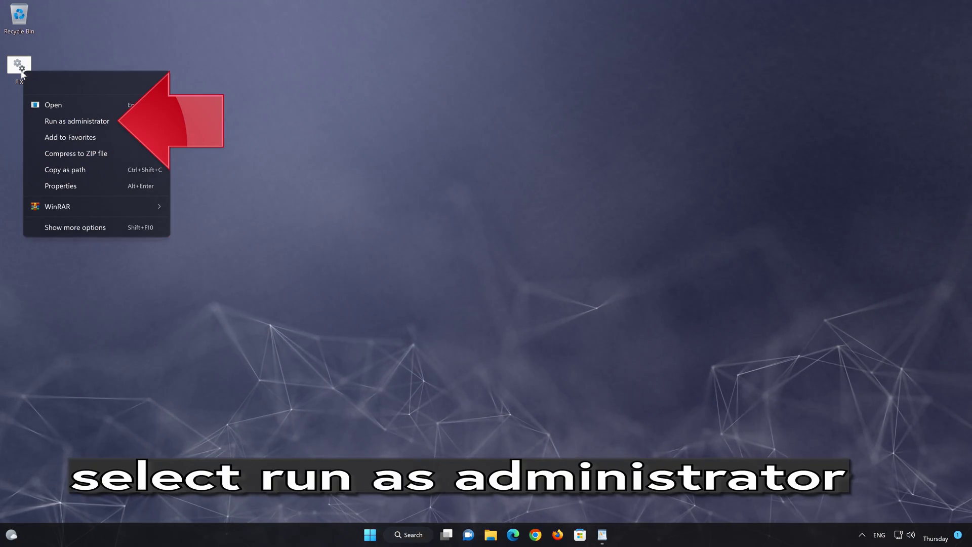
click(111, 121)
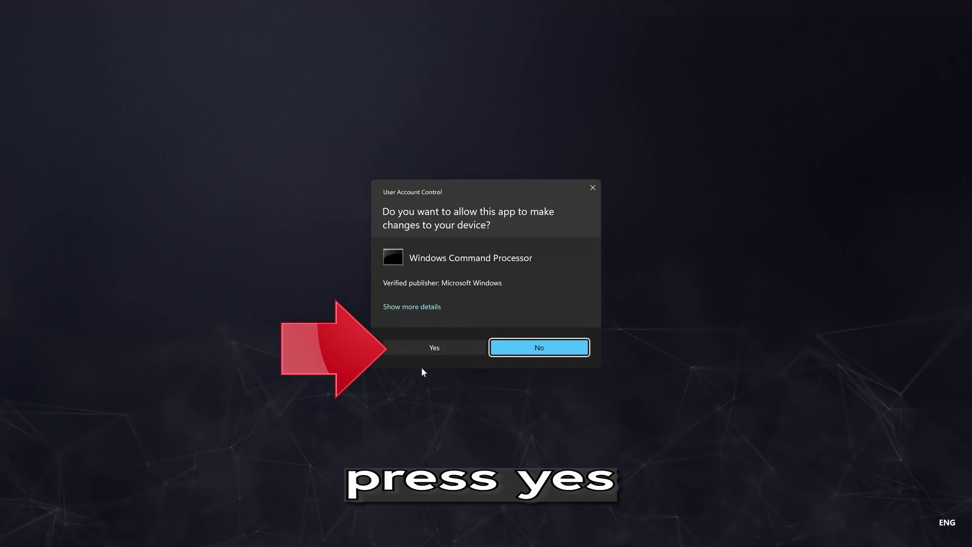
click(439, 350)
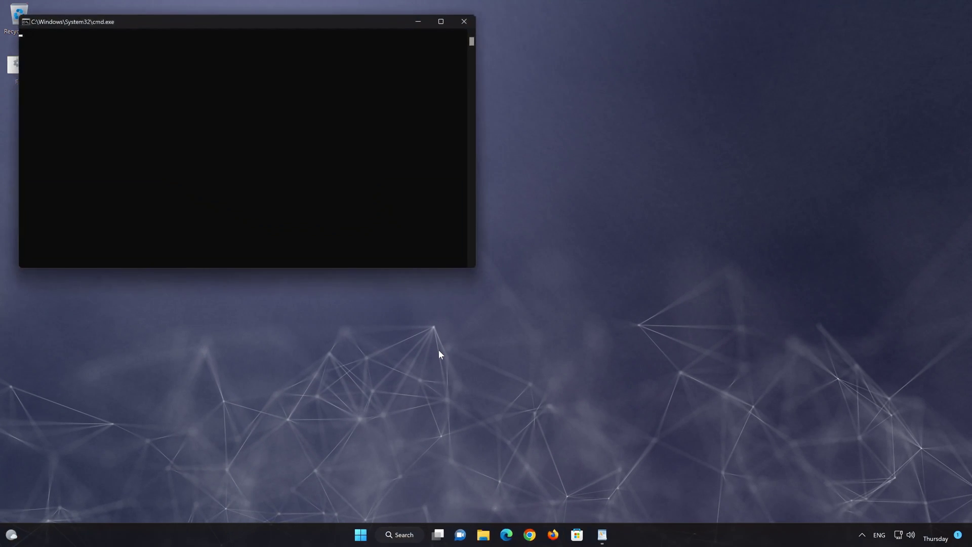
Answer Y to the script's prompts to stop the Application Identity service and delete the Downloader files
text(net stop bits net stop wuauserv)
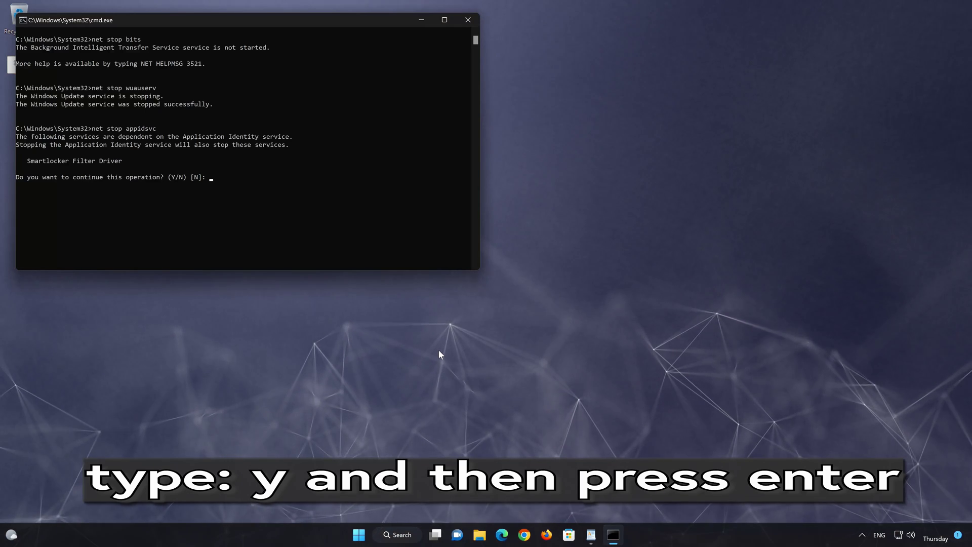
text(Y)
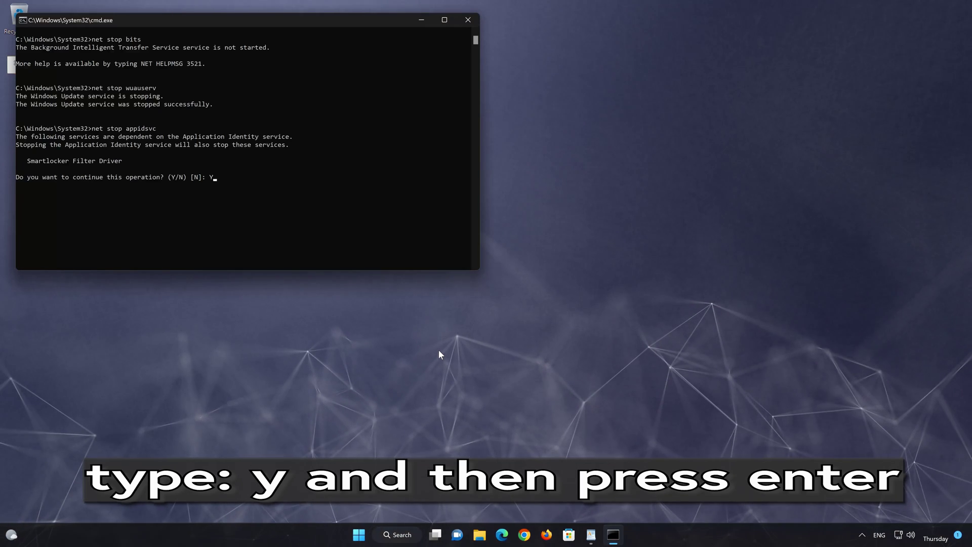
key(Return)
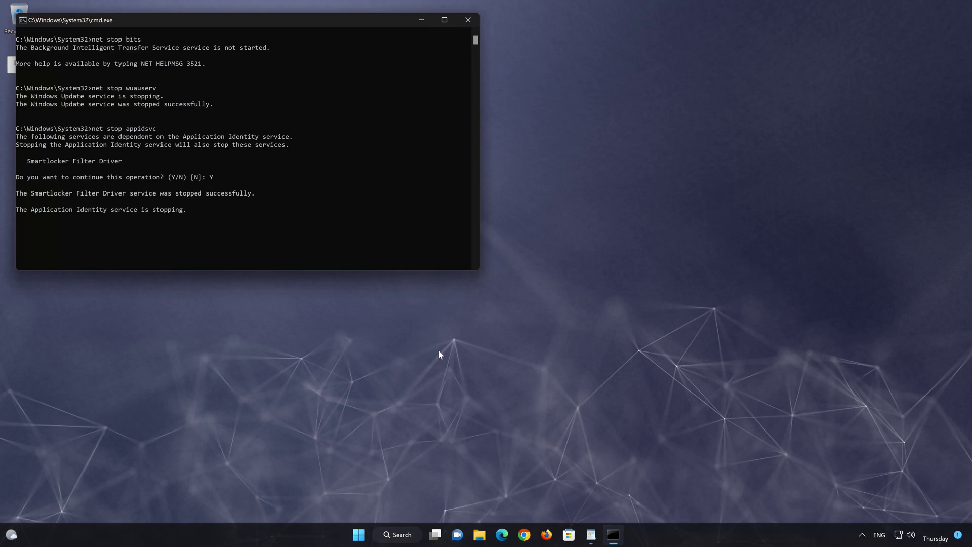
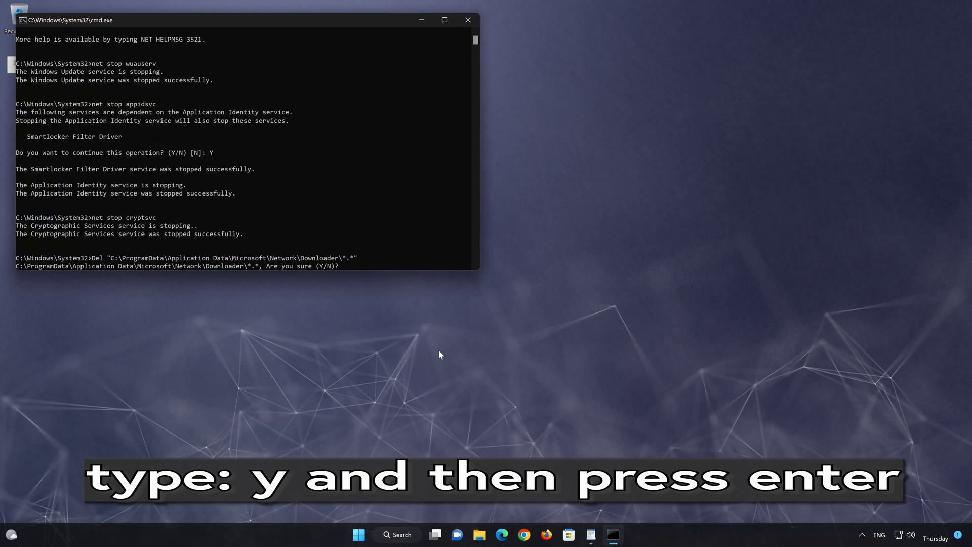
text(Y)
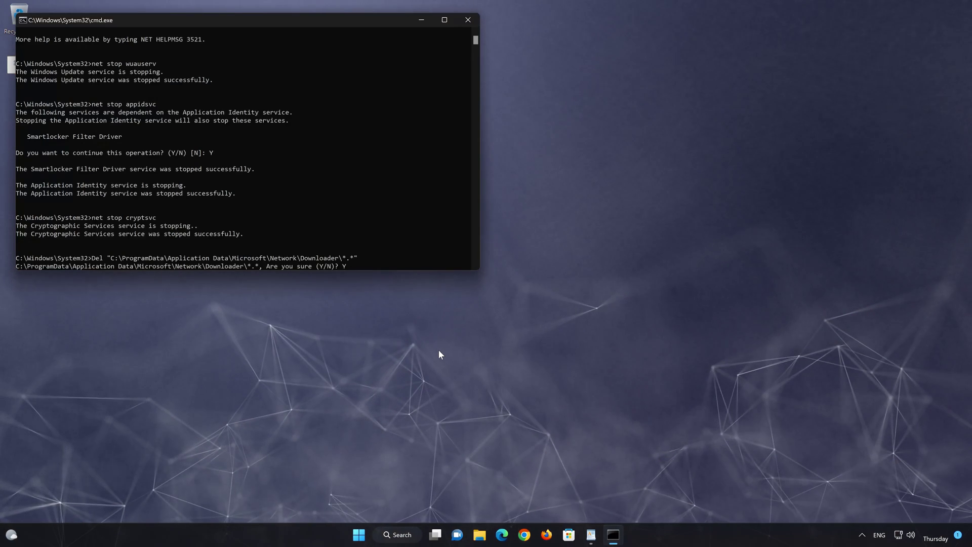
key(Return)
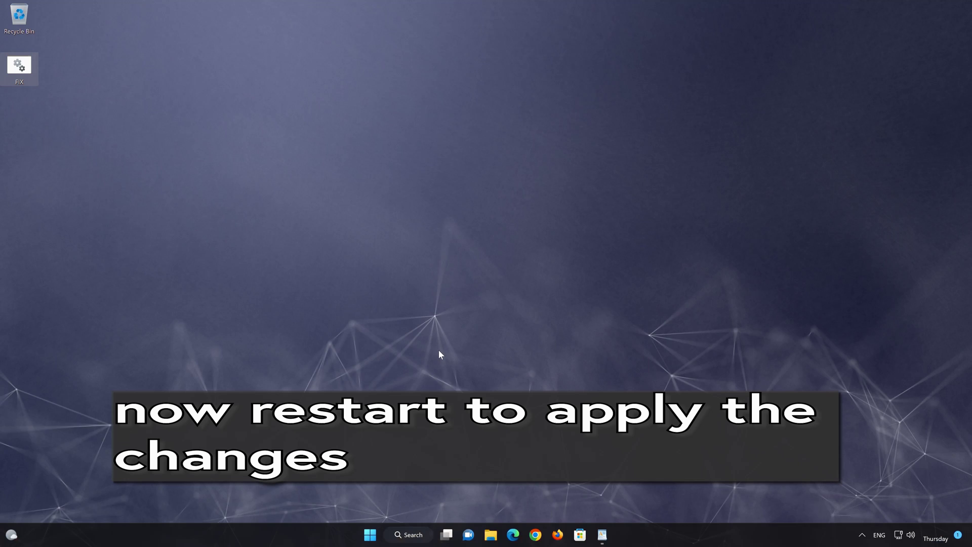
Bring up the WordPad document containing the copied commands and close it without saving
click(608, 533)
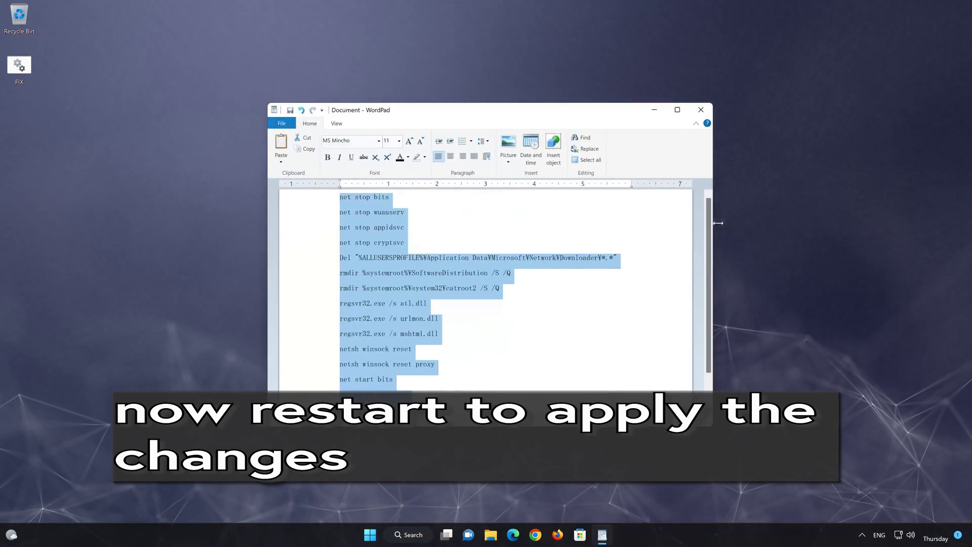
click(702, 111)
click(509, 272)
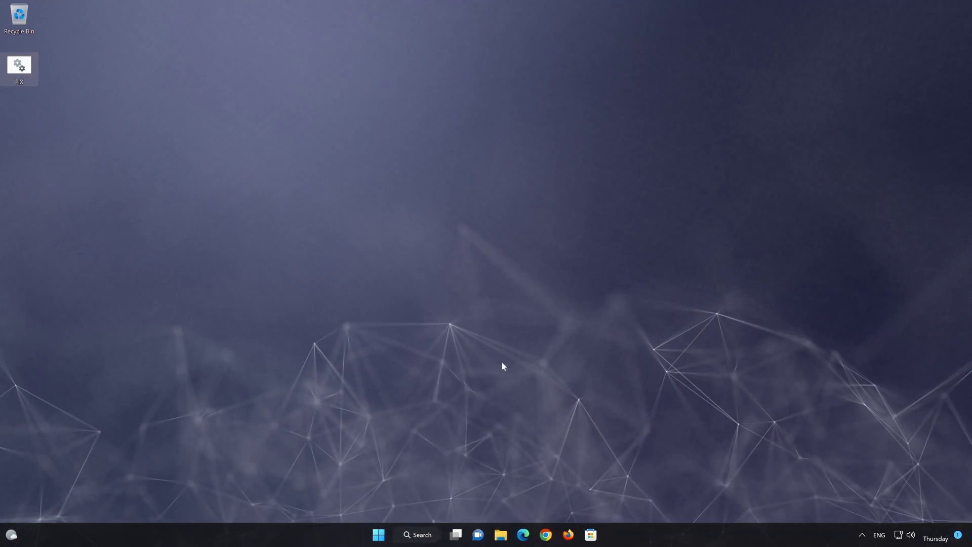
Restart the computer to apply the changes made by the batch file
click(382, 534)
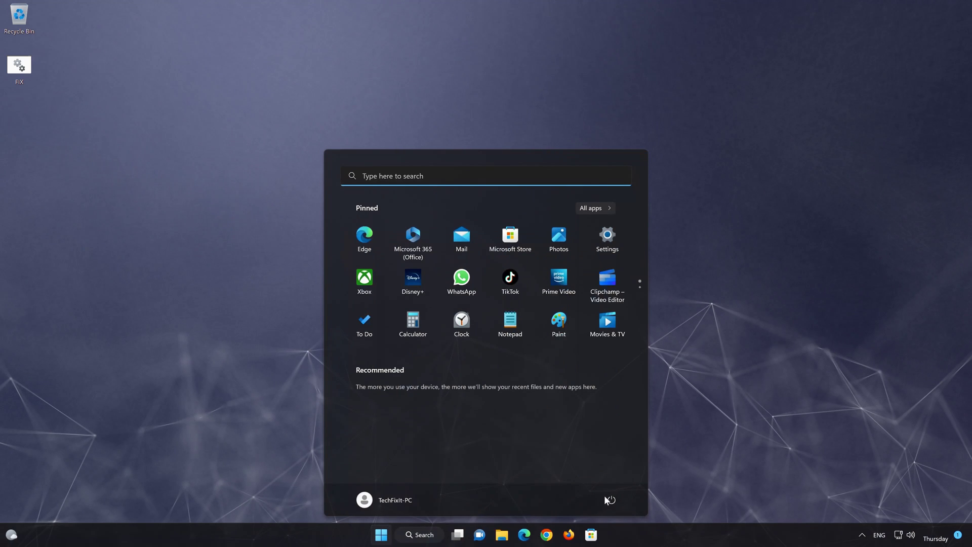
click(610, 501)
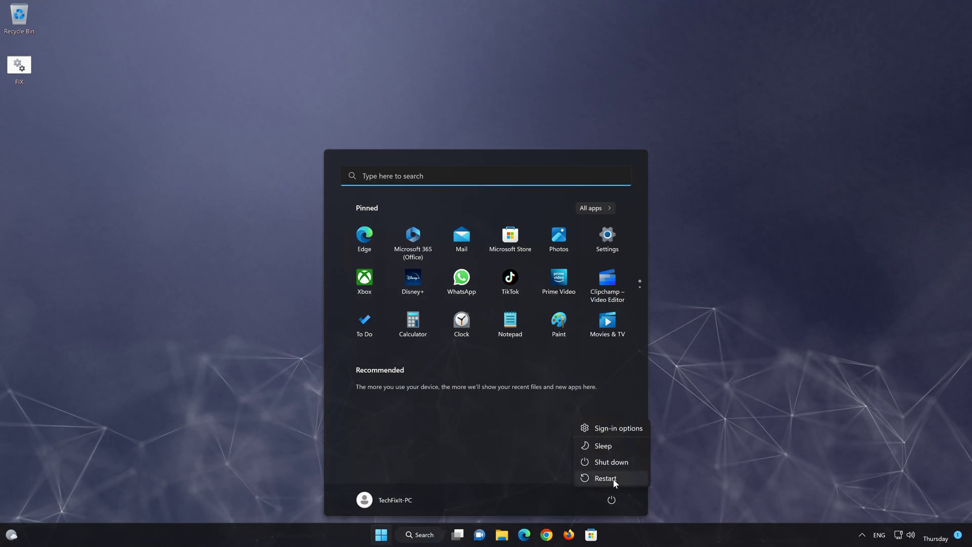
click(606, 479)
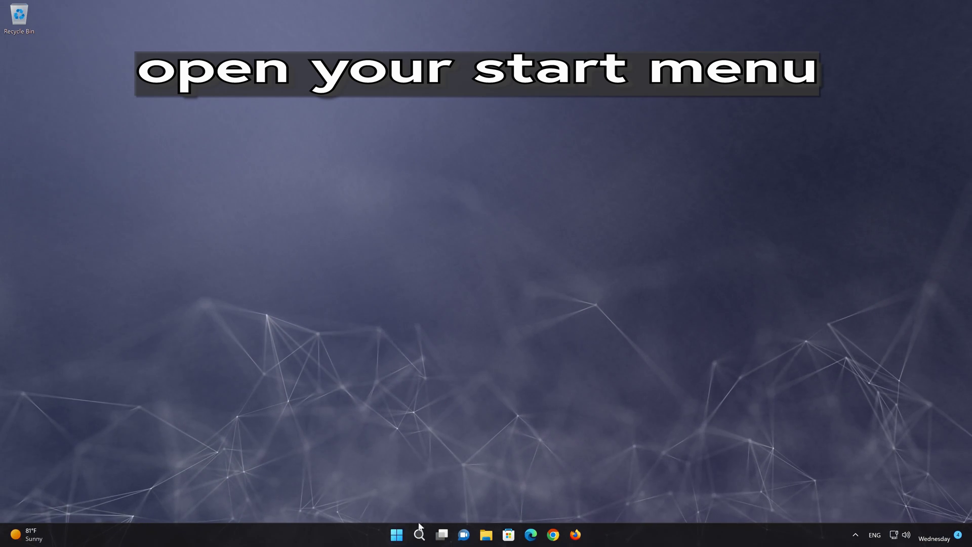
Open the other troubleshooters in the System section of Settings and run the Windows Update troubleshooter
click(398, 537)
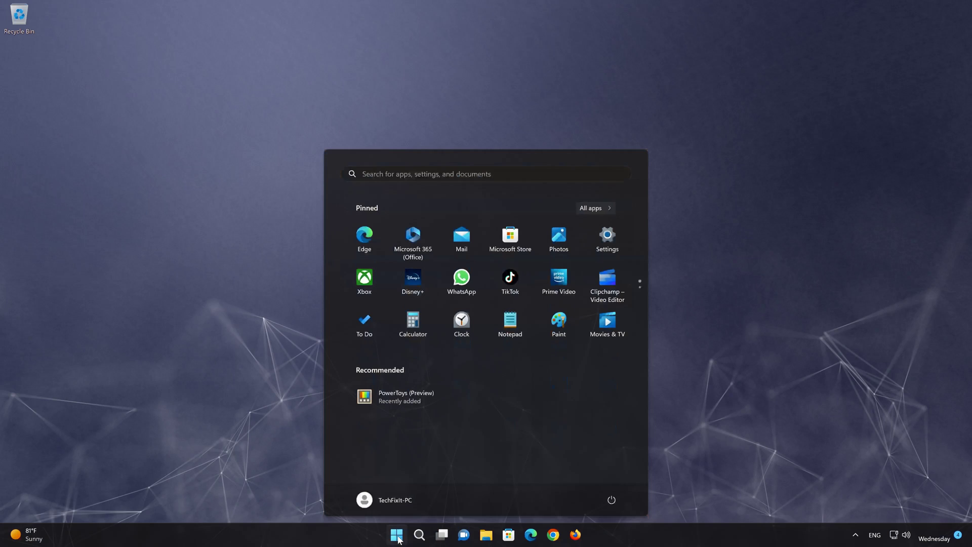
click(618, 248)
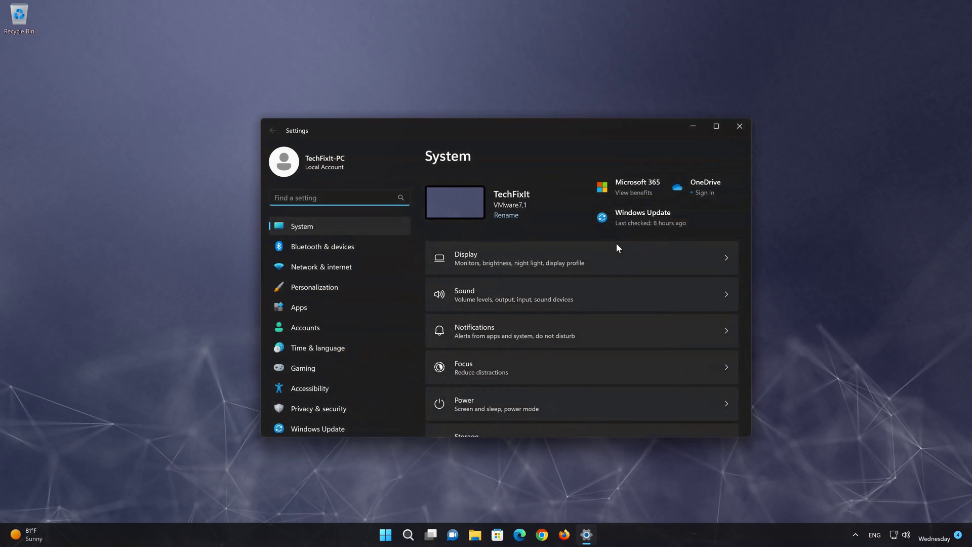
click(357, 226)
scroll(534, 284, down, 5)
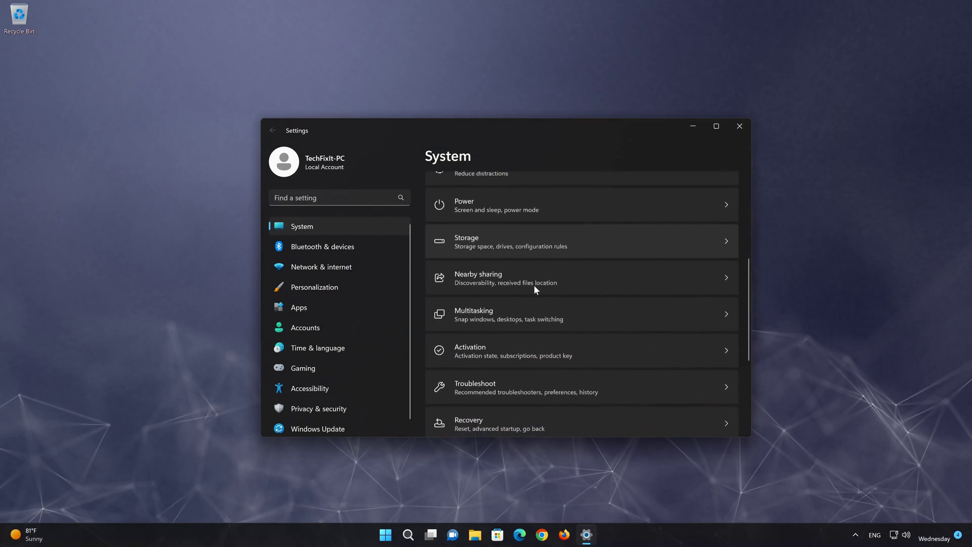
scroll(534, 287, down, 2)
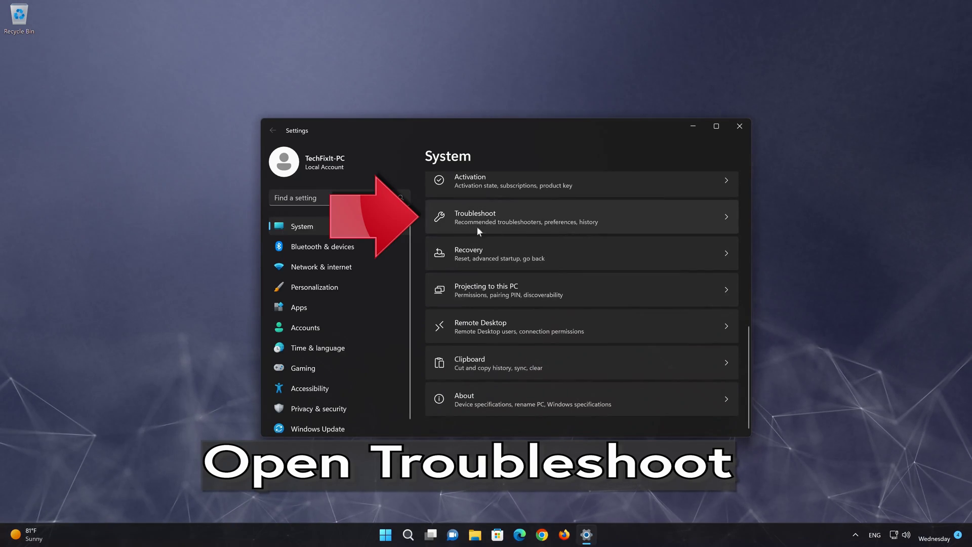
click(555, 218)
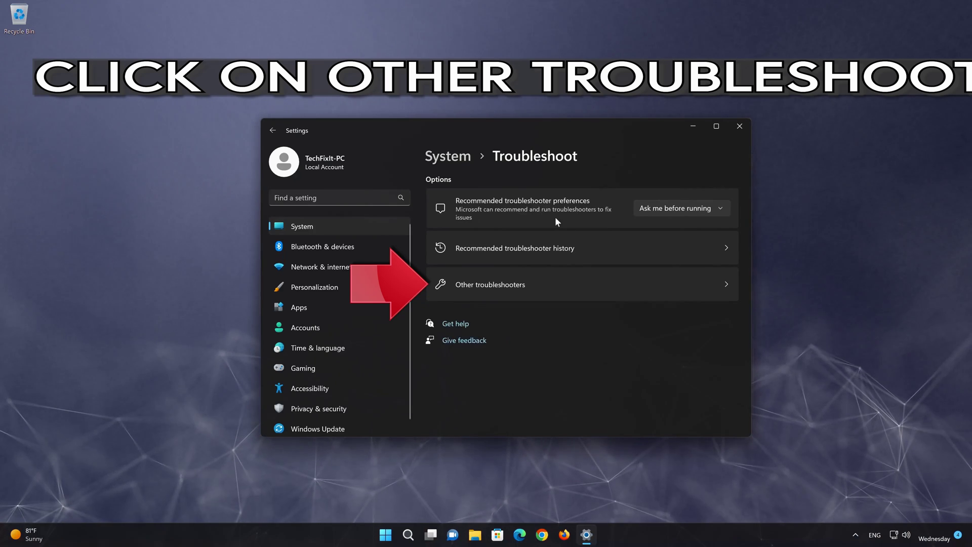
click(523, 286)
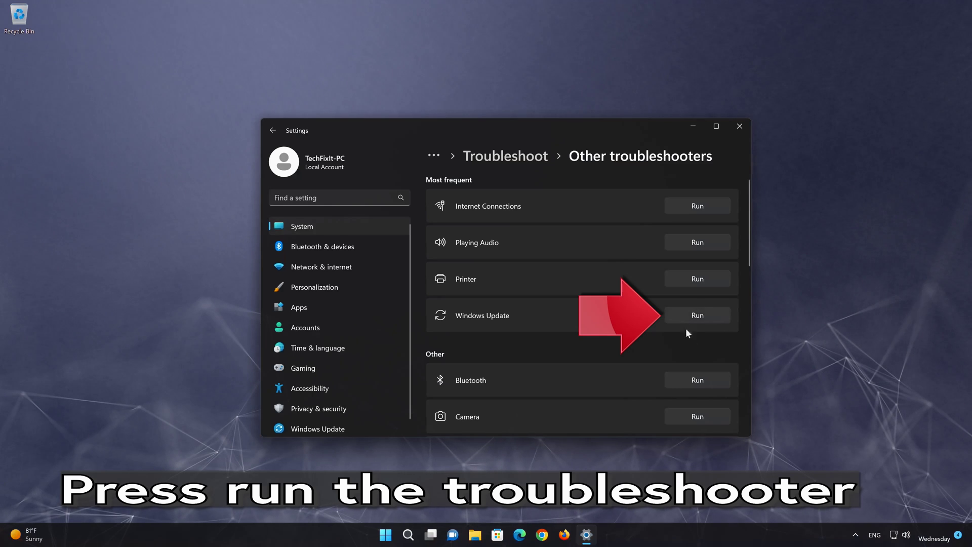
click(698, 315)
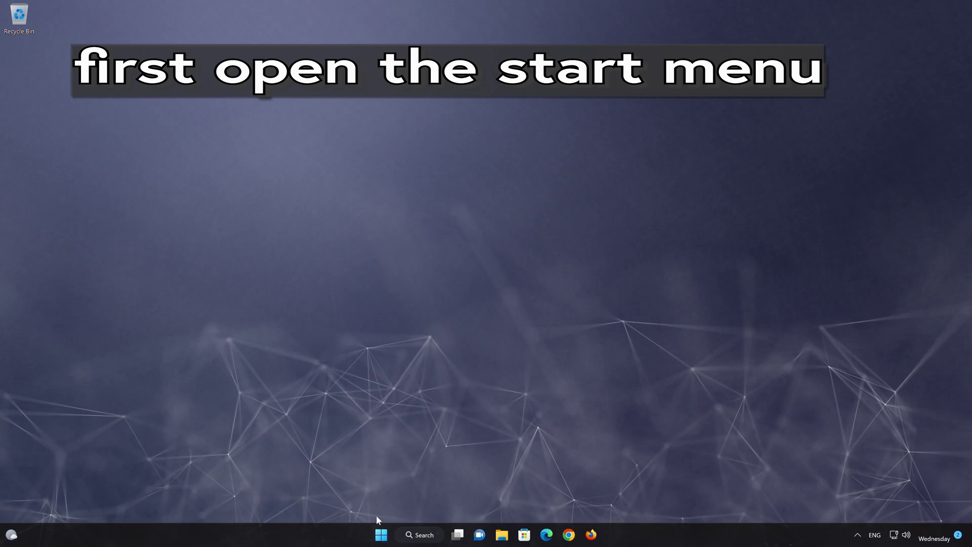
Open the Recovery page from the Windows Update advanced options in Settings
click(381, 535)
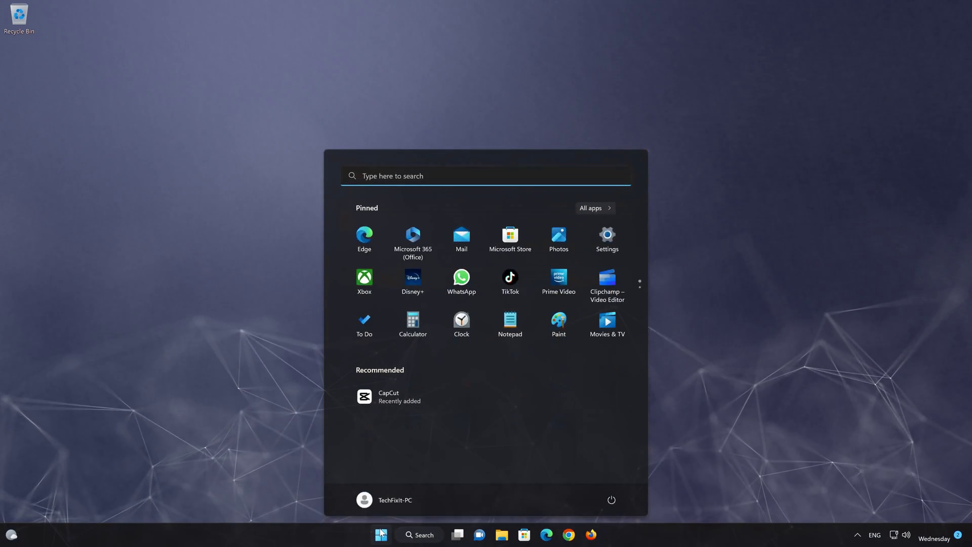
click(608, 237)
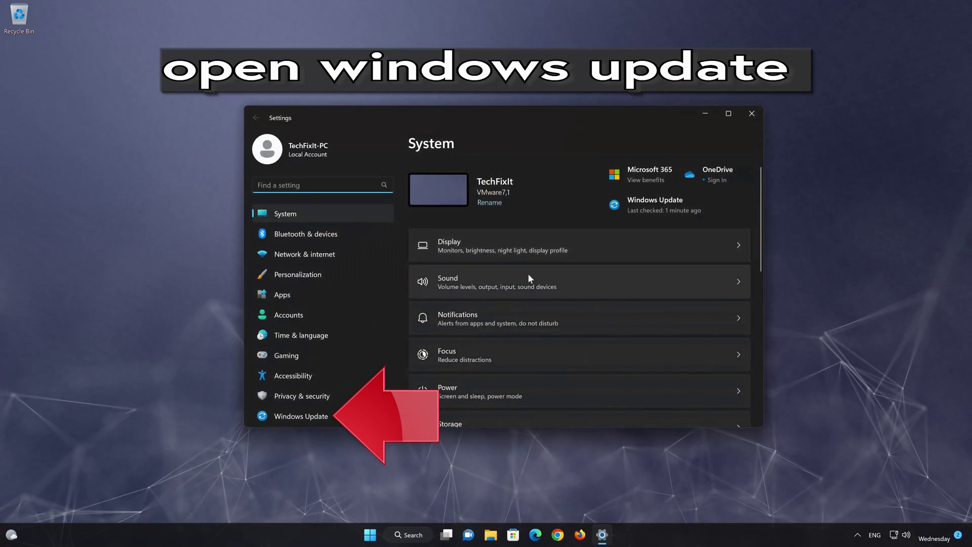
click(326, 417)
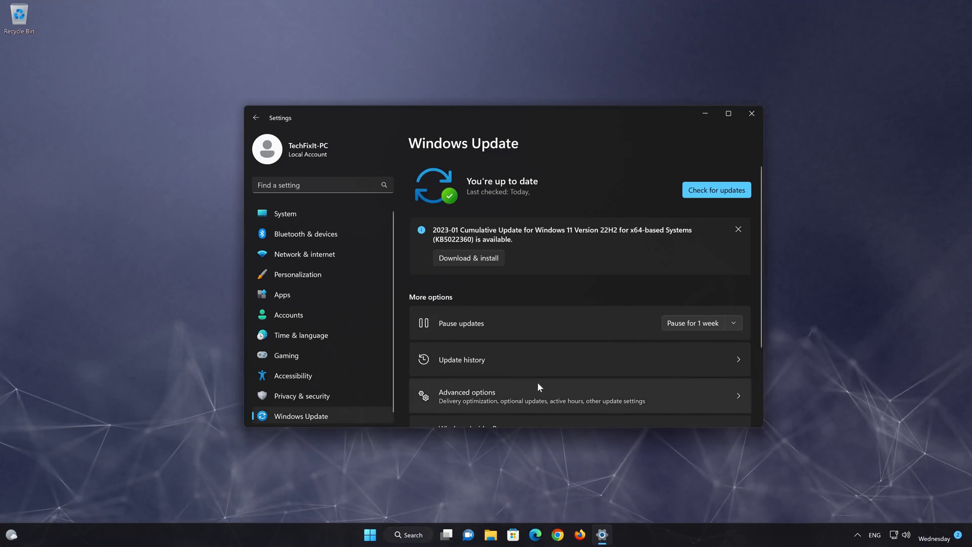
scroll(548, 381, down, 3)
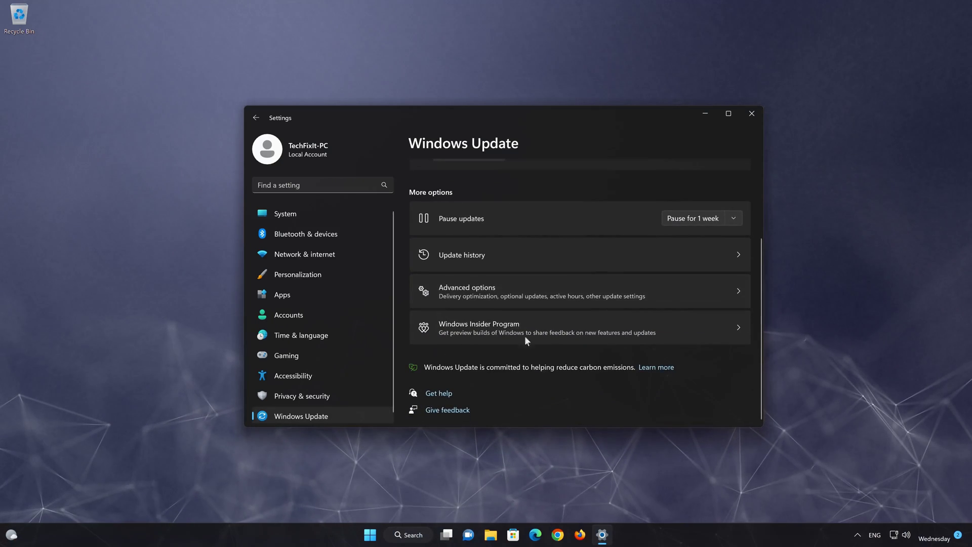
click(493, 293)
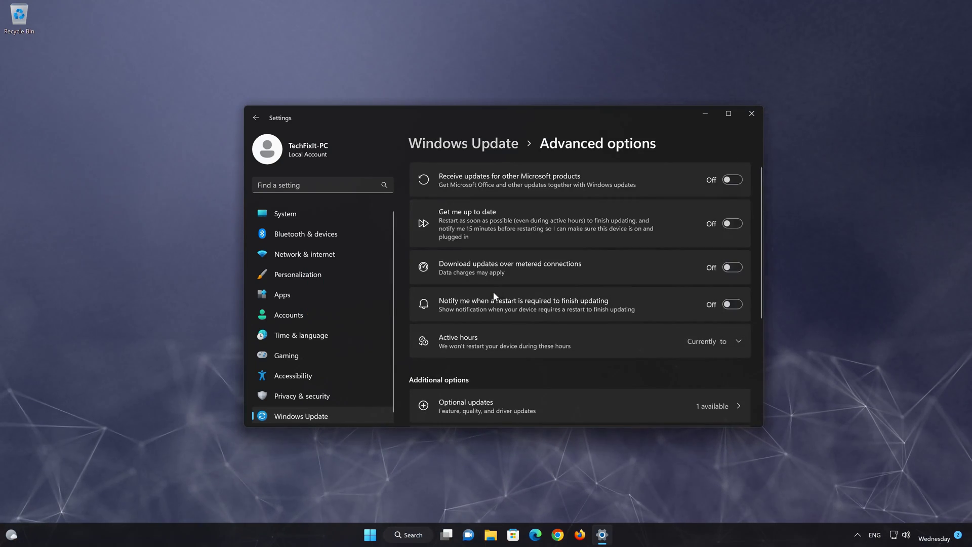
scroll(495, 296, down, 3)
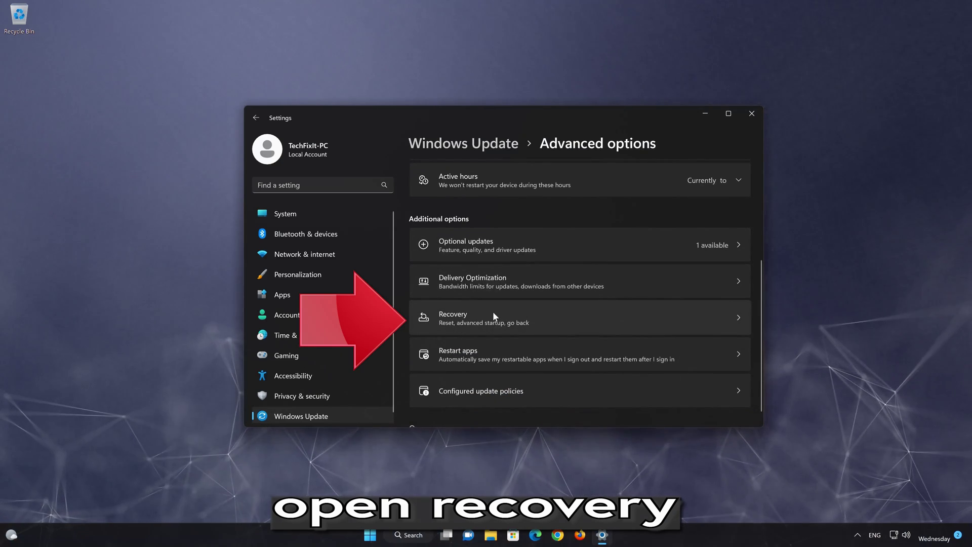
click(494, 313)
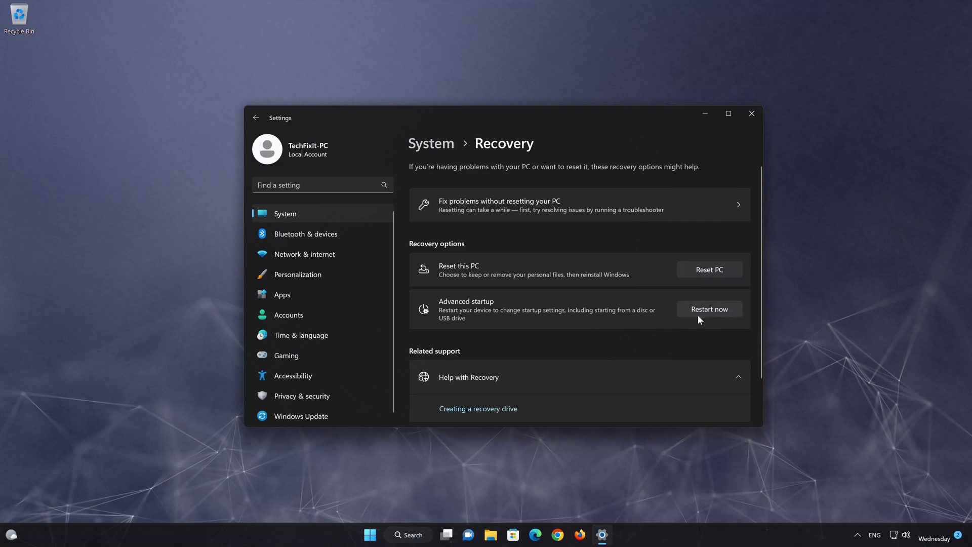
Restart the device into the advanced startup environment and confirm the restart
click(711, 310)
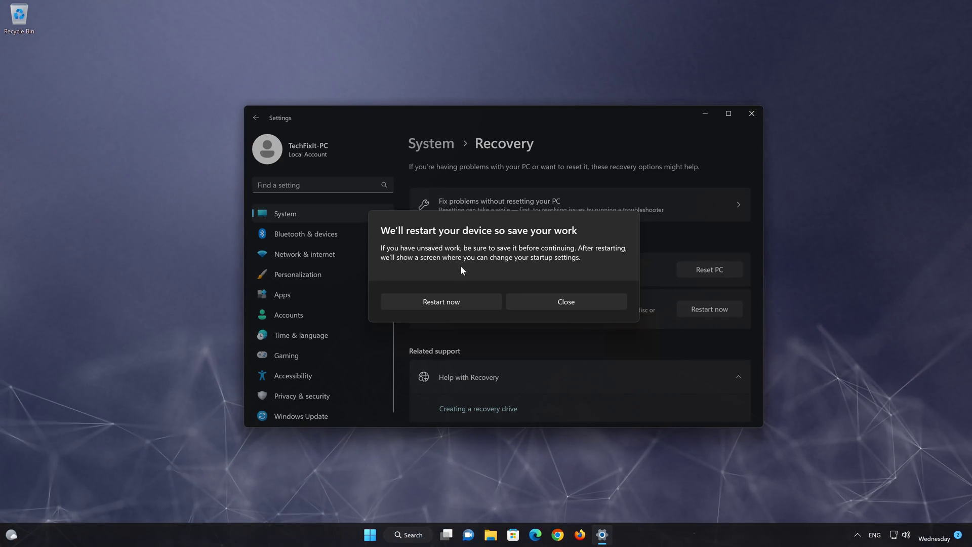
click(465, 301)
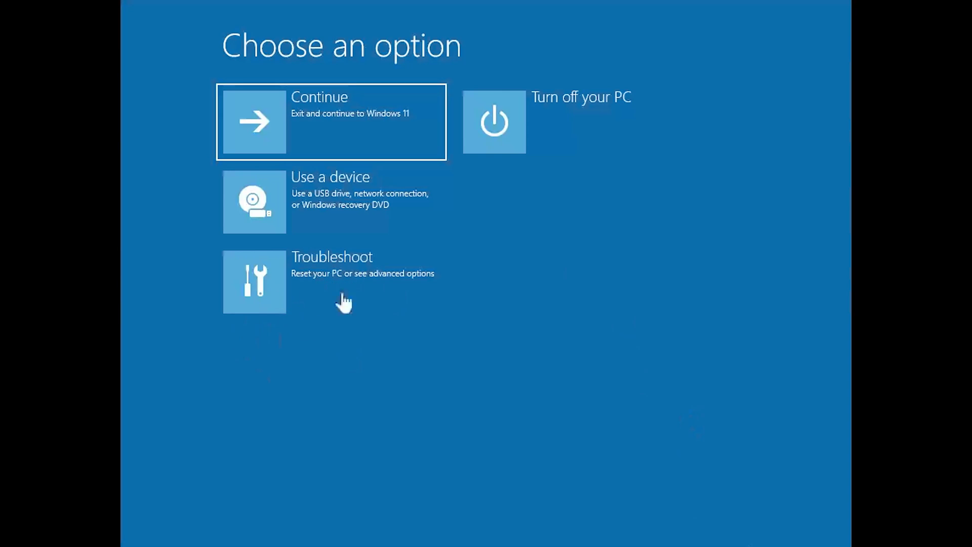
Go through Troubleshoot and its advanced options to Startup Settings, and restart Windows with Enable Safe Mode
click(272, 302)
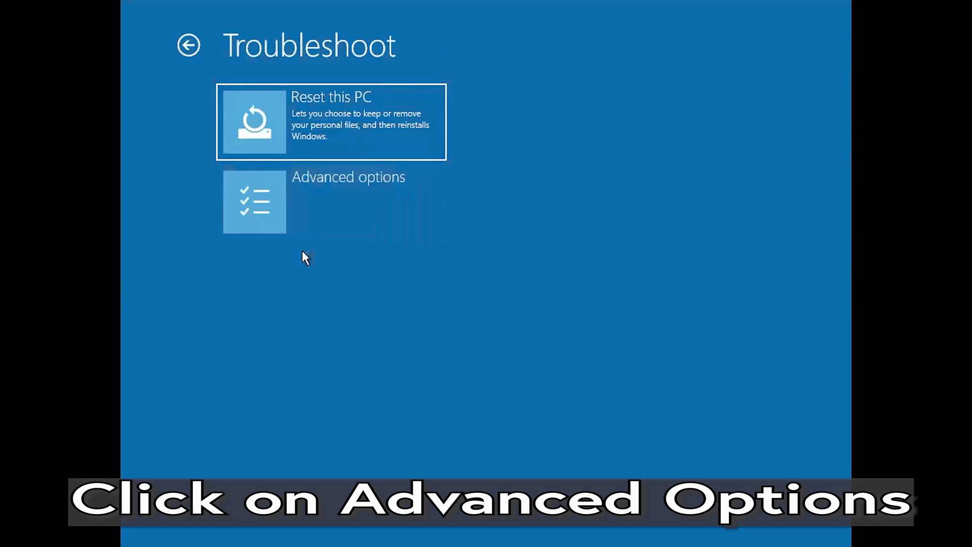
click(354, 205)
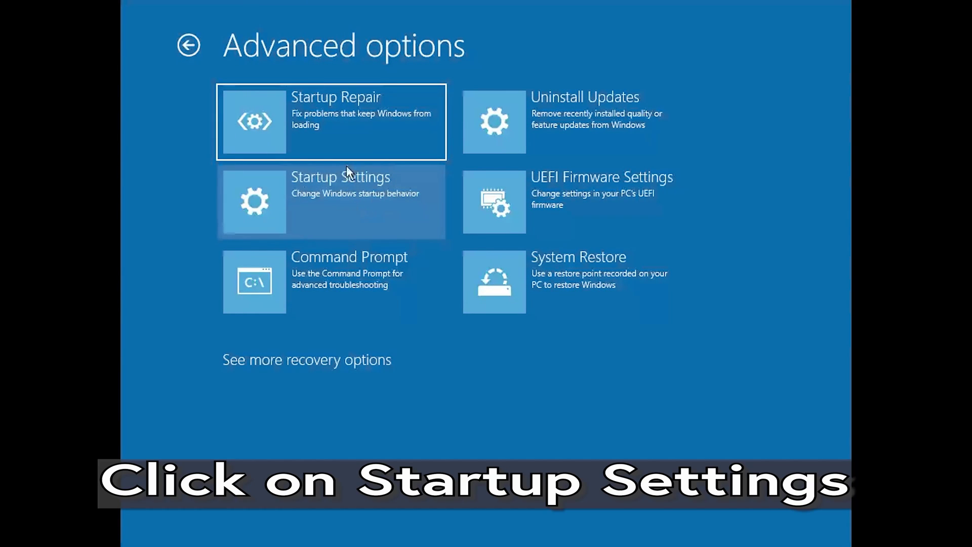
click(369, 202)
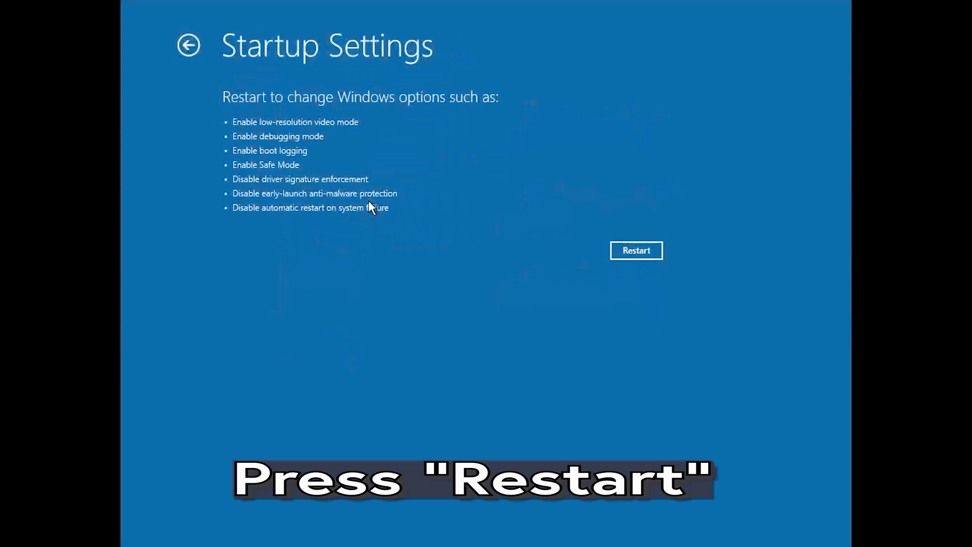
click(637, 253)
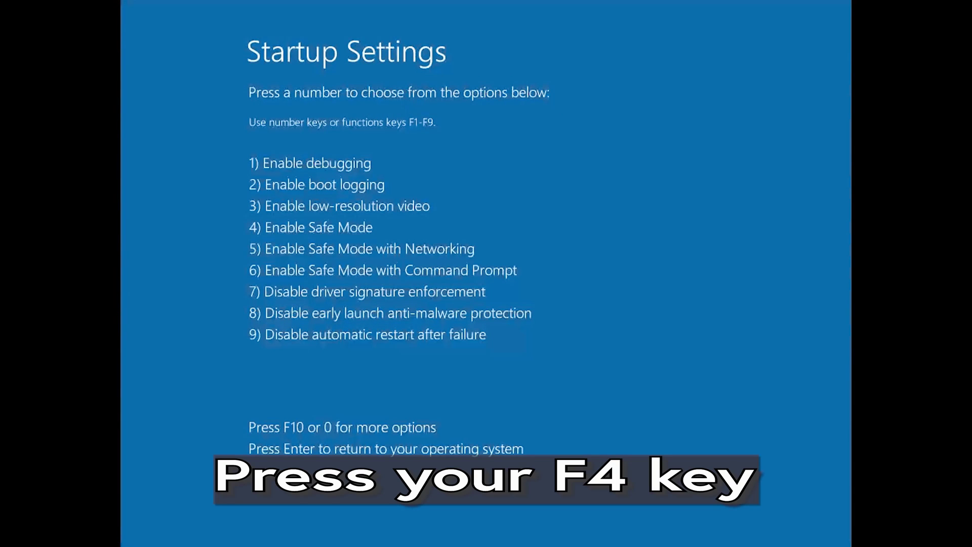
key(F4)
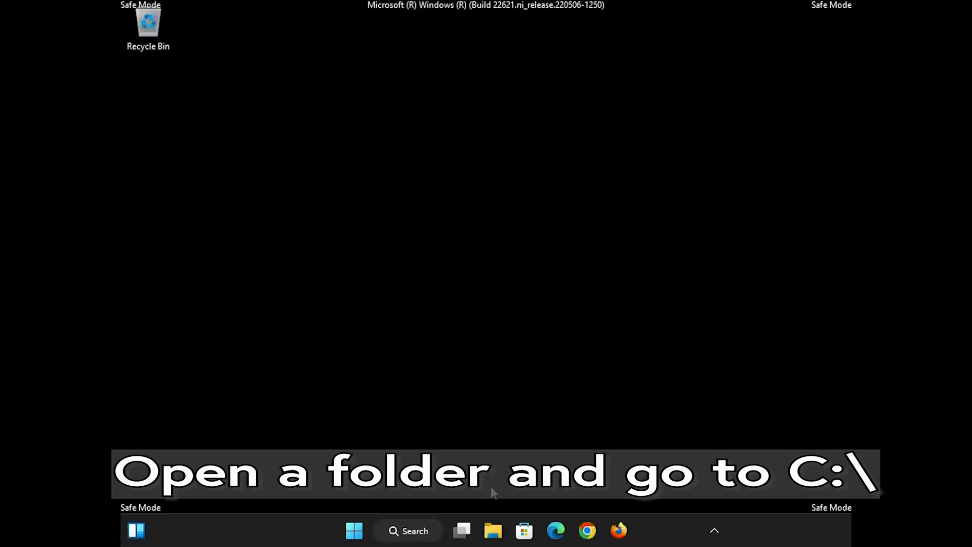
Browse to the Windows folder on Local Disk (C:) in File Explorer
click(500, 531)
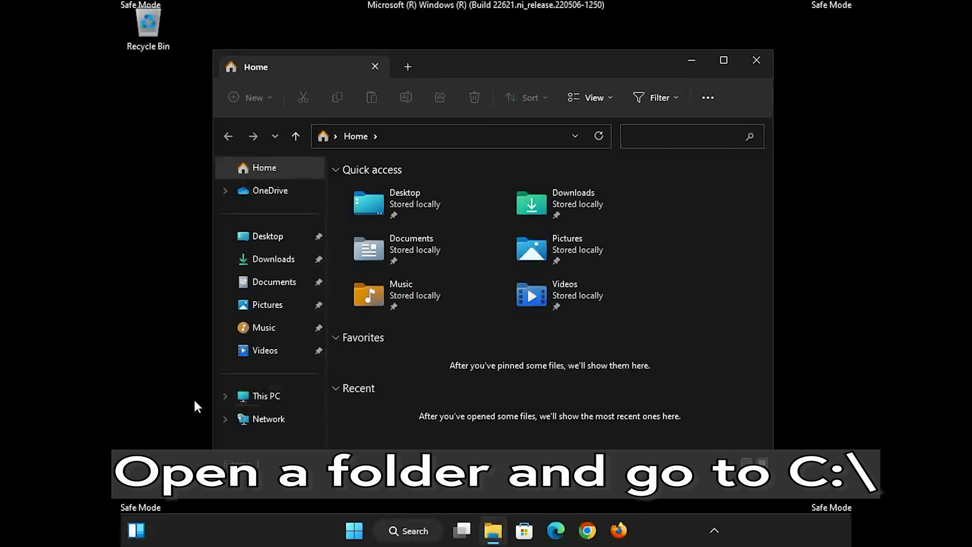
click(221, 400)
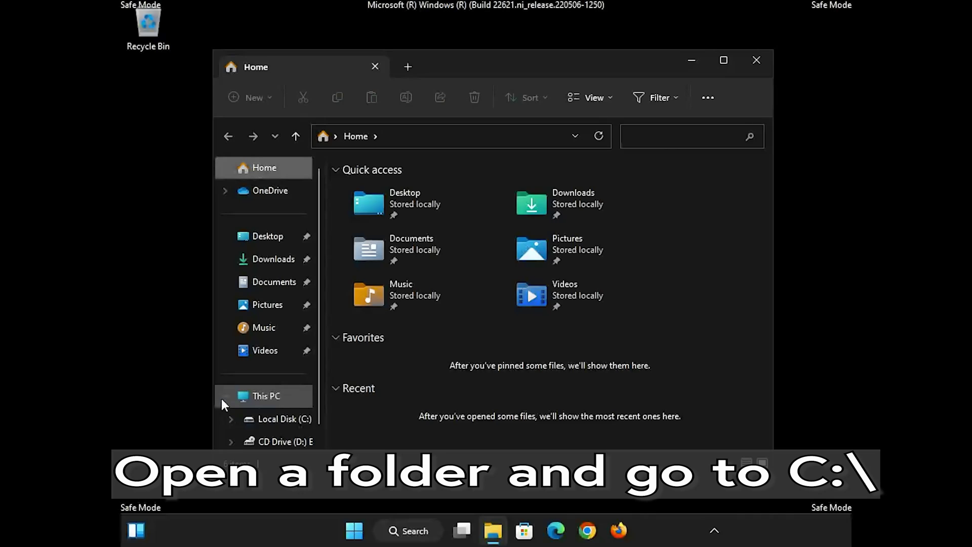
click(288, 419)
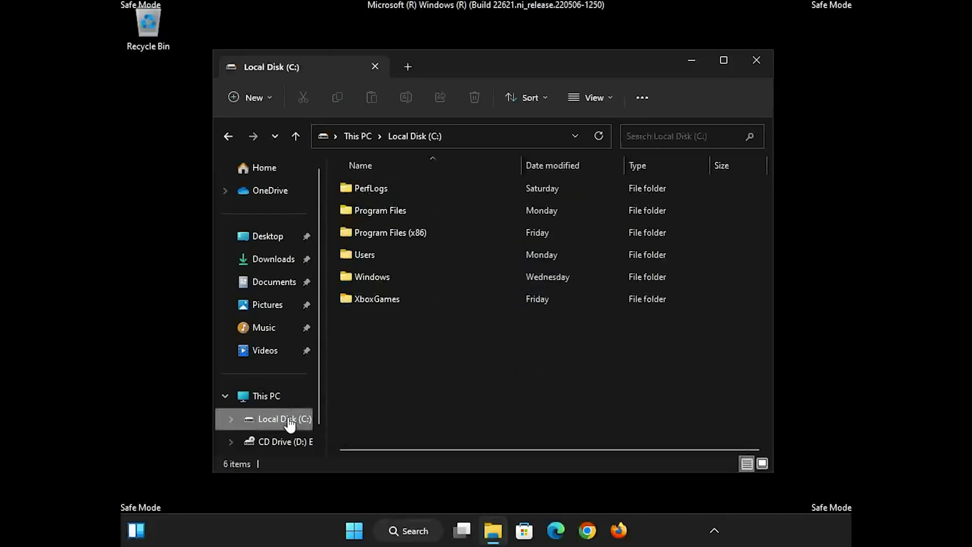
double_click(399, 275)
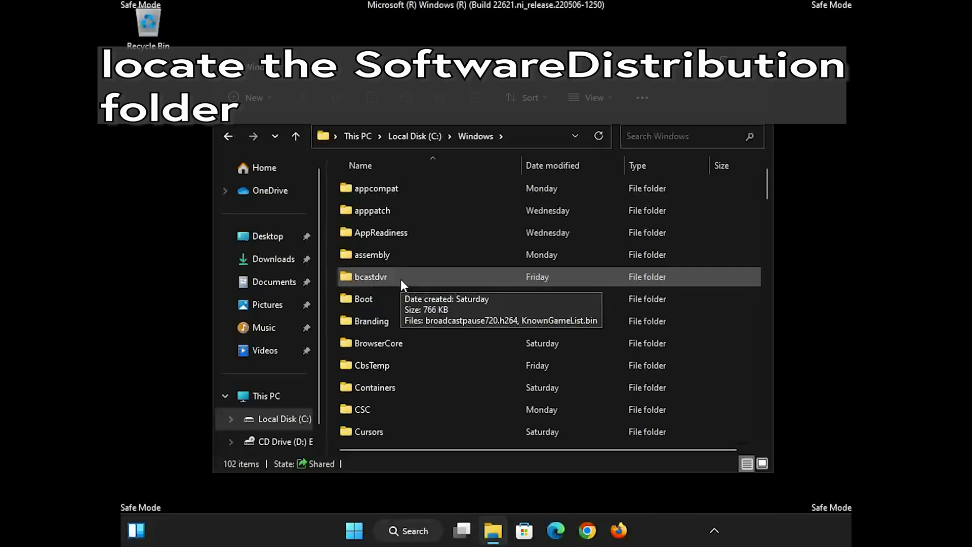
Delete the SoftwareDistribution folder from C:\Windows and close the File Explorer window
scroll(400, 278, down, 8)
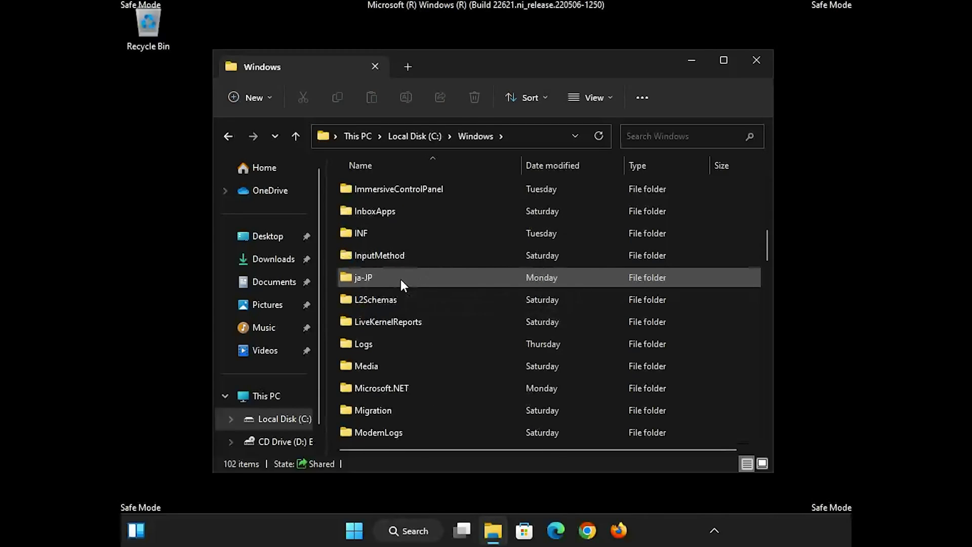
scroll(400, 279, down, 8)
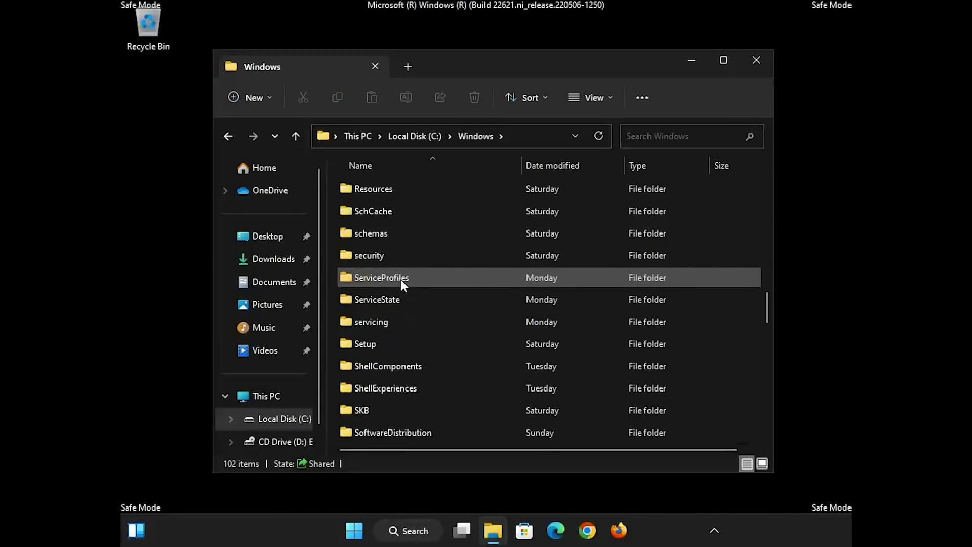
scroll(400, 279, down, 1)
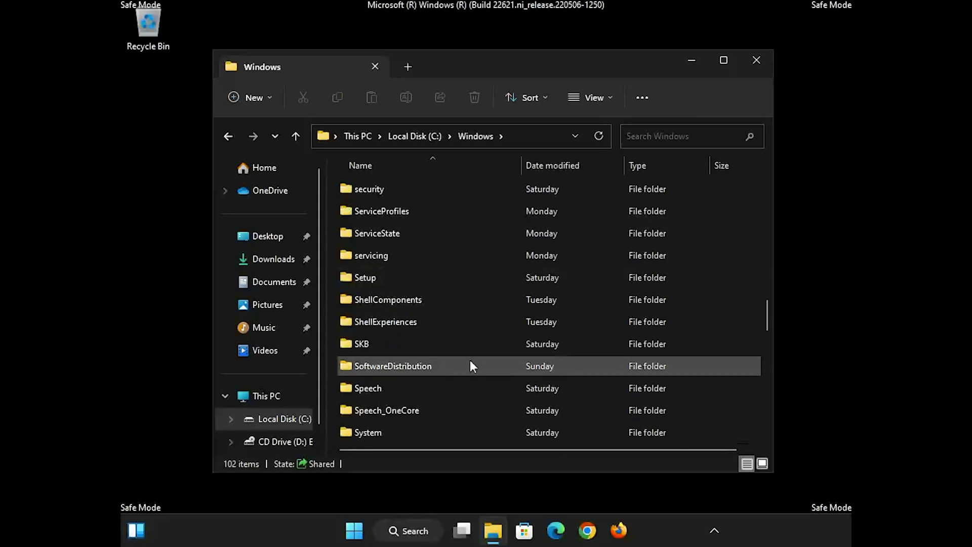
click(457, 365)
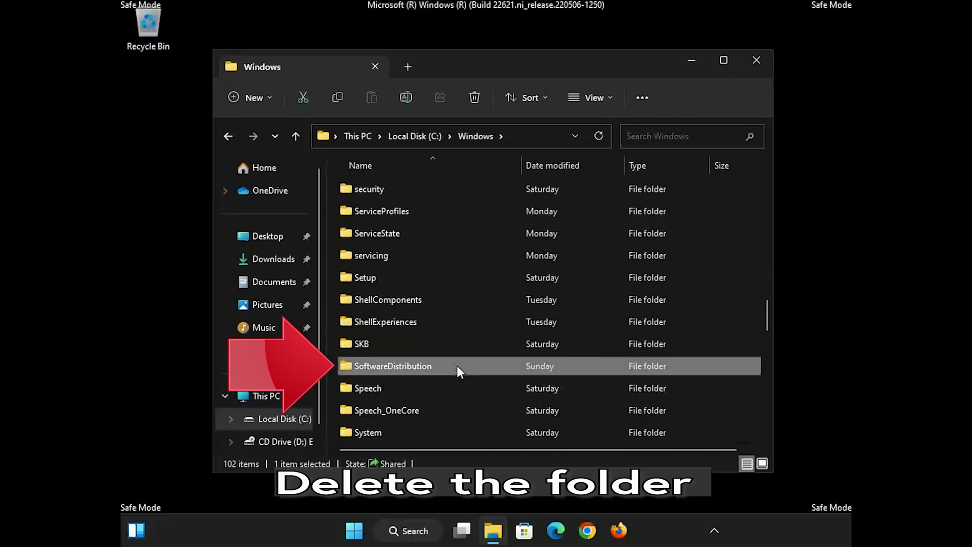
right_click(456, 366)
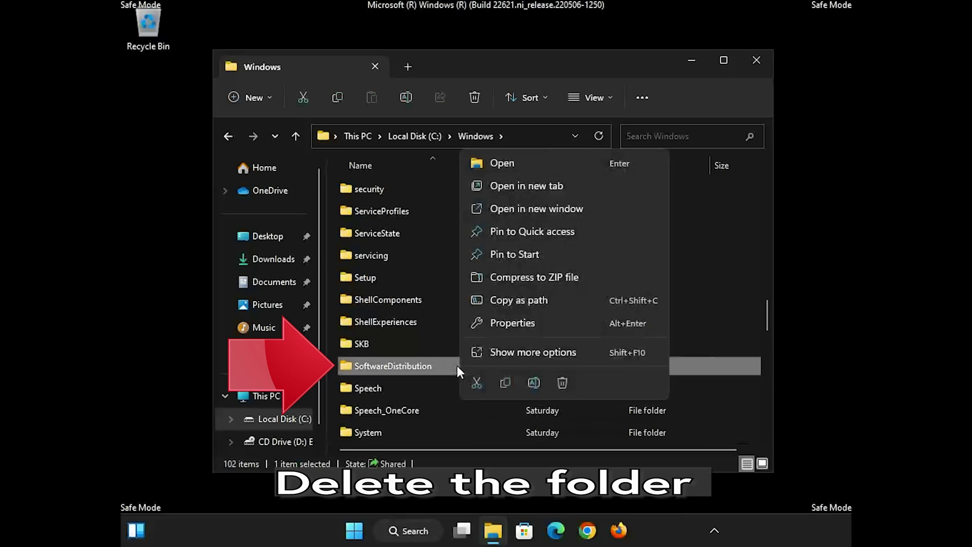
click(563, 384)
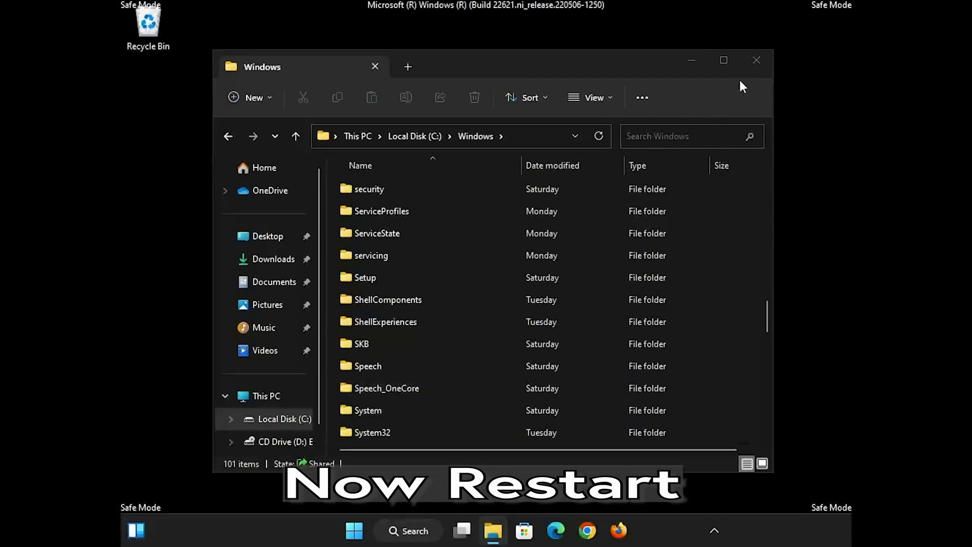
click(753, 65)
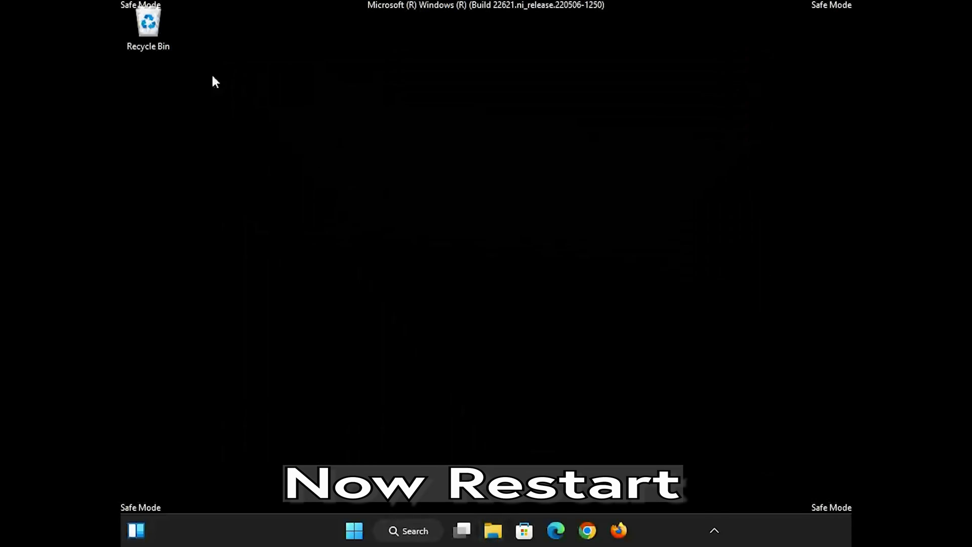
Empty the Recycle Bin, permanently deleting the SoftwareDistribution folder
right_click(144, 26)
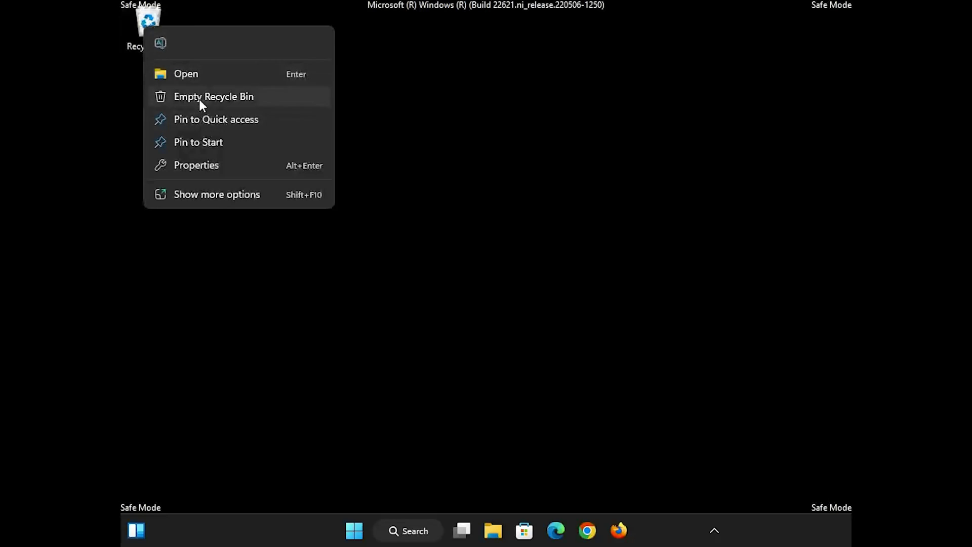
click(444, 239)
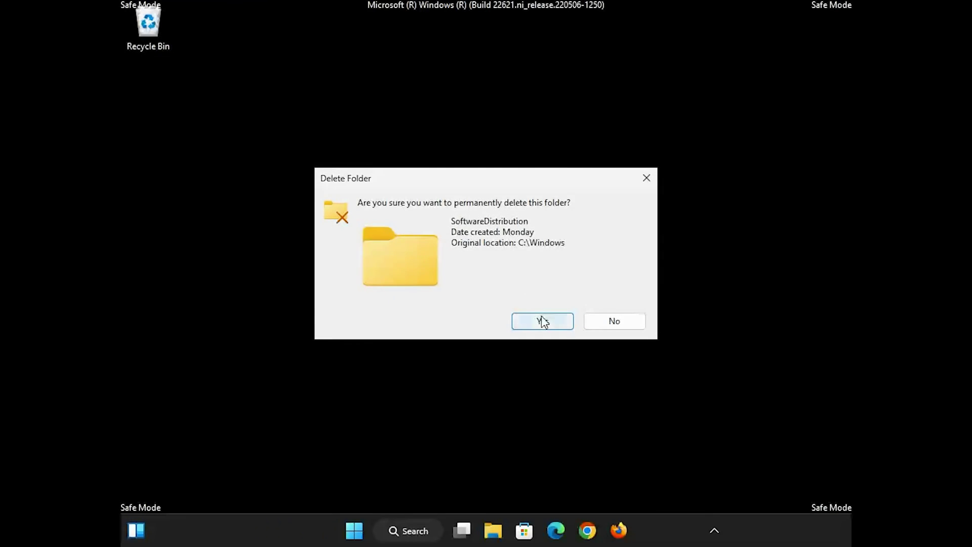
click(541, 322)
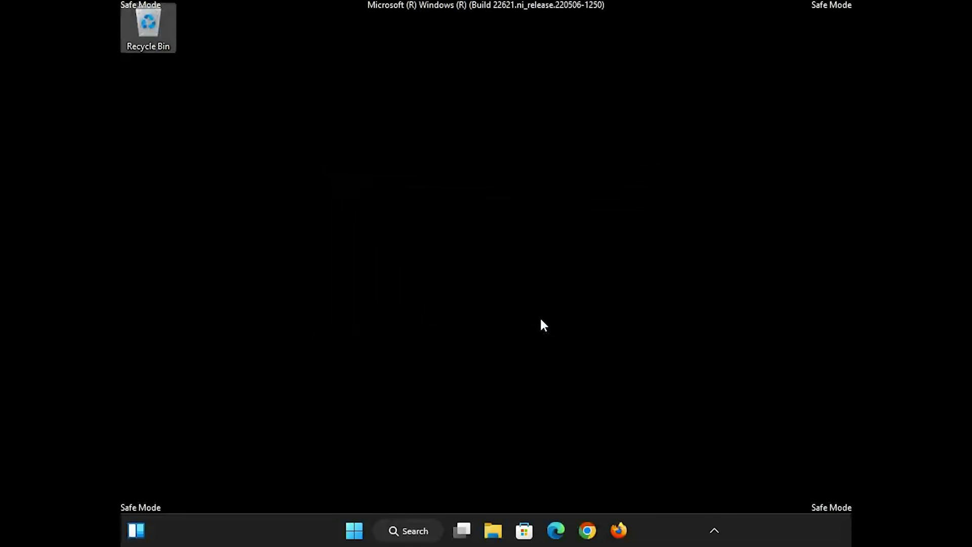
Restart the computer to leave Safe Mode
click(355, 532)
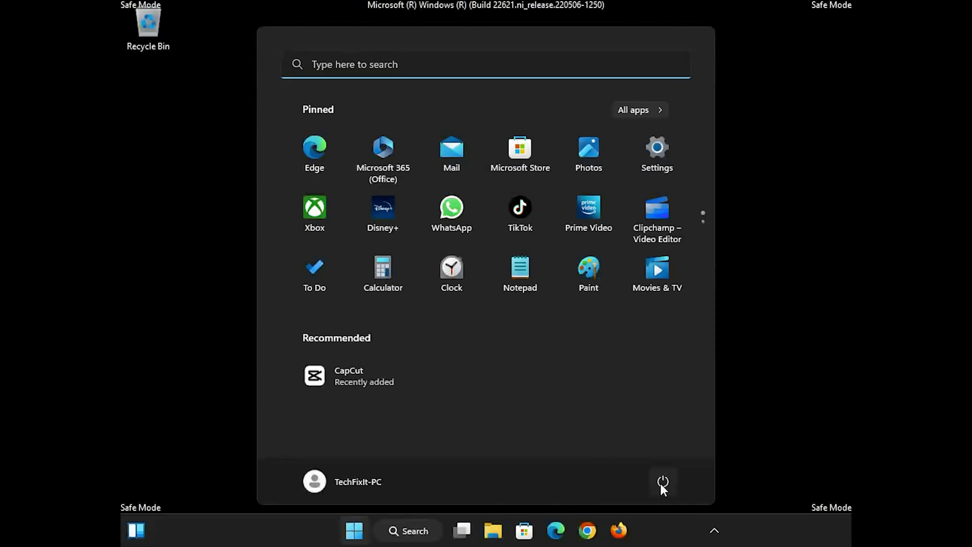
click(660, 481)
click(663, 459)
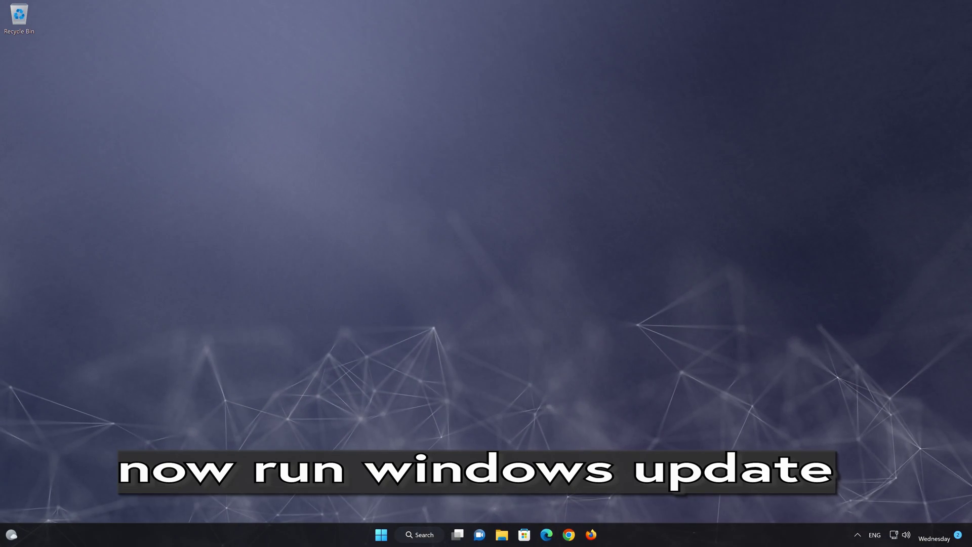
Check for updates on the Windows Update page of Settings, and close Settings
click(381, 534)
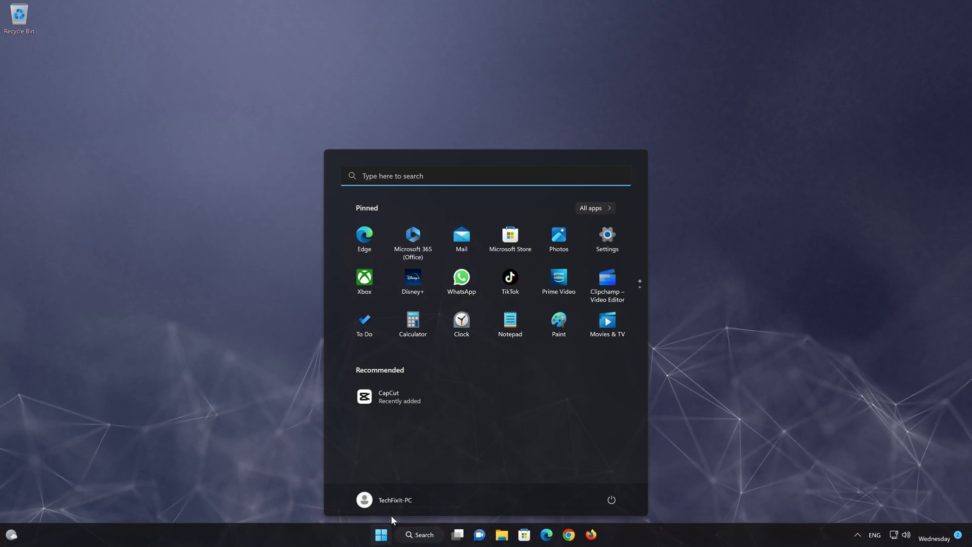
click(595, 247)
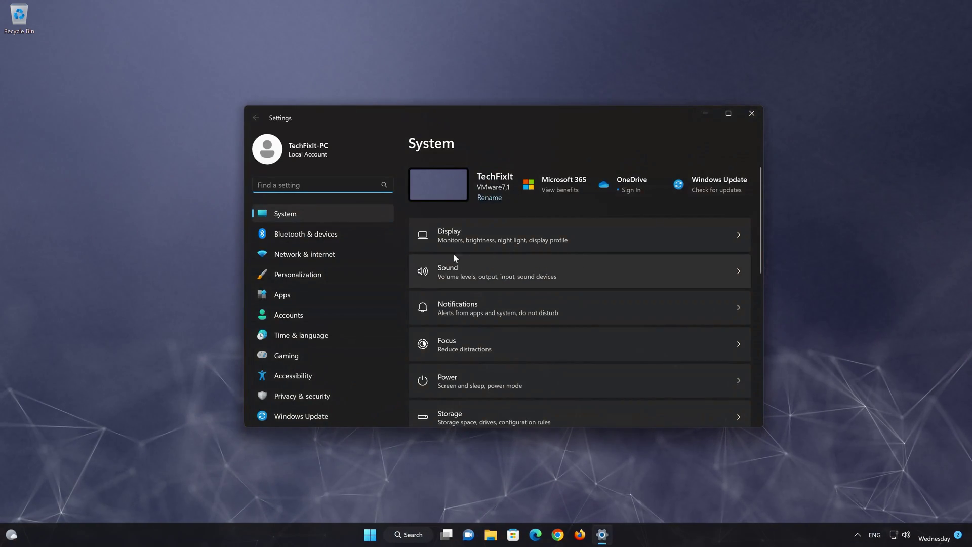
click(315, 416)
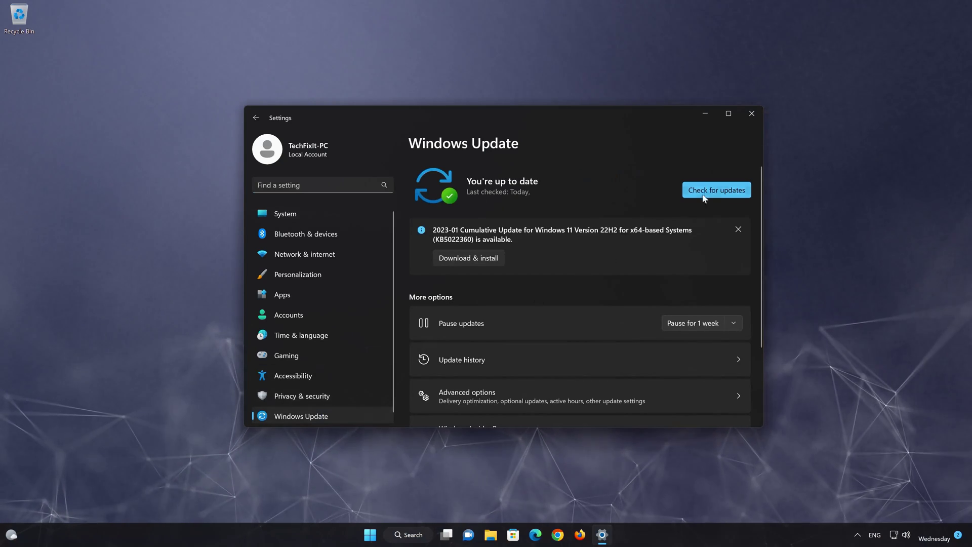
click(713, 190)
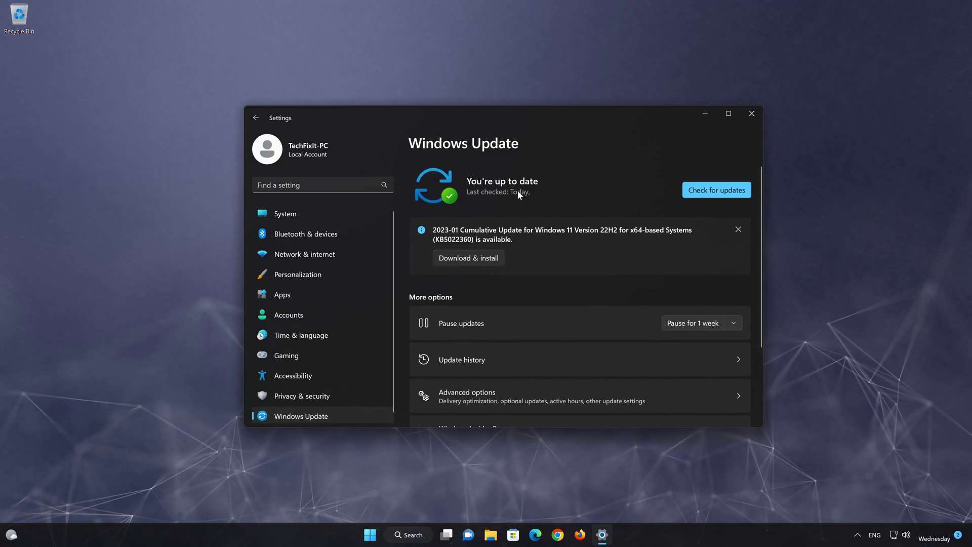
click(752, 115)
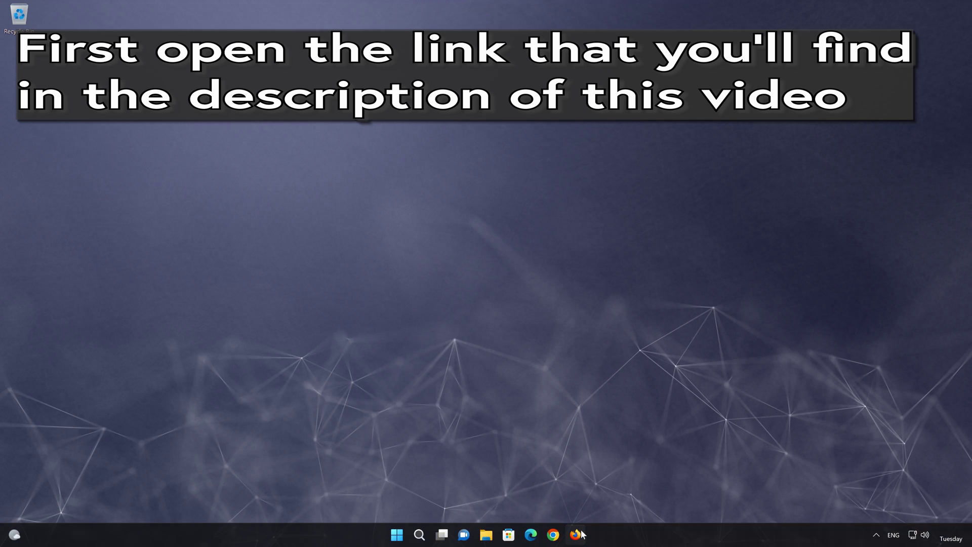
Open the copied Microsoft software-download/windows11 page link in Firefox
click(576, 534)
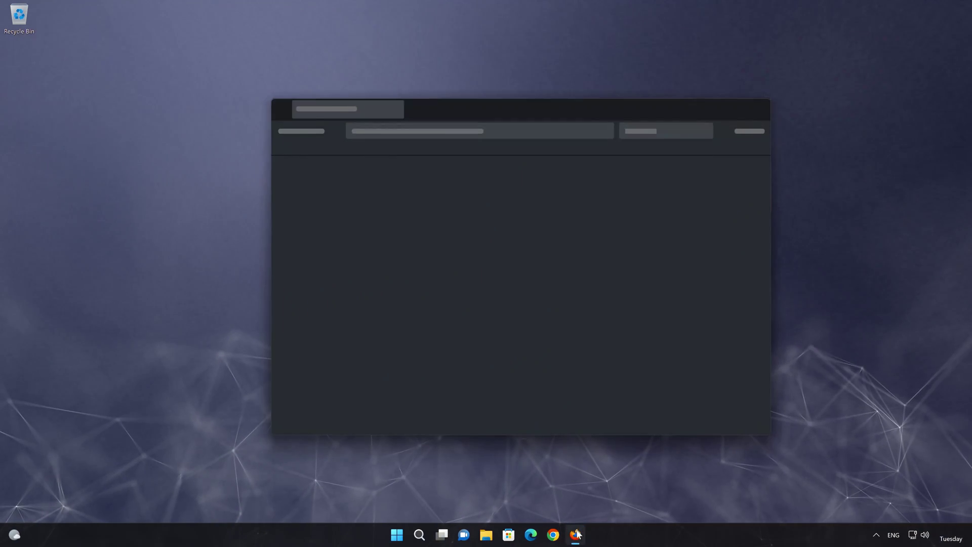
right_click(454, 130)
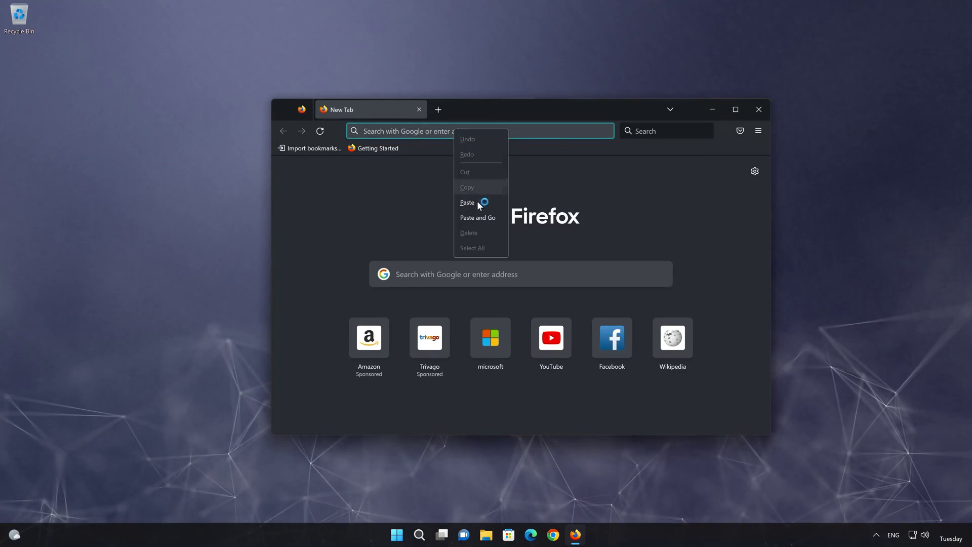
click(479, 217)
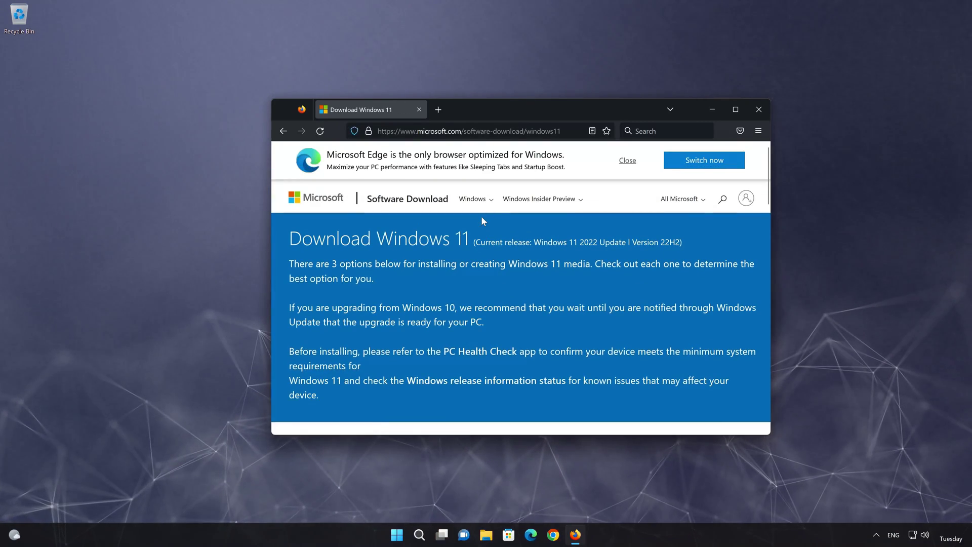
Download the media creation tool from the Create Windows 11 Installation Media section, and close the browser
scroll(483, 221, down, 10)
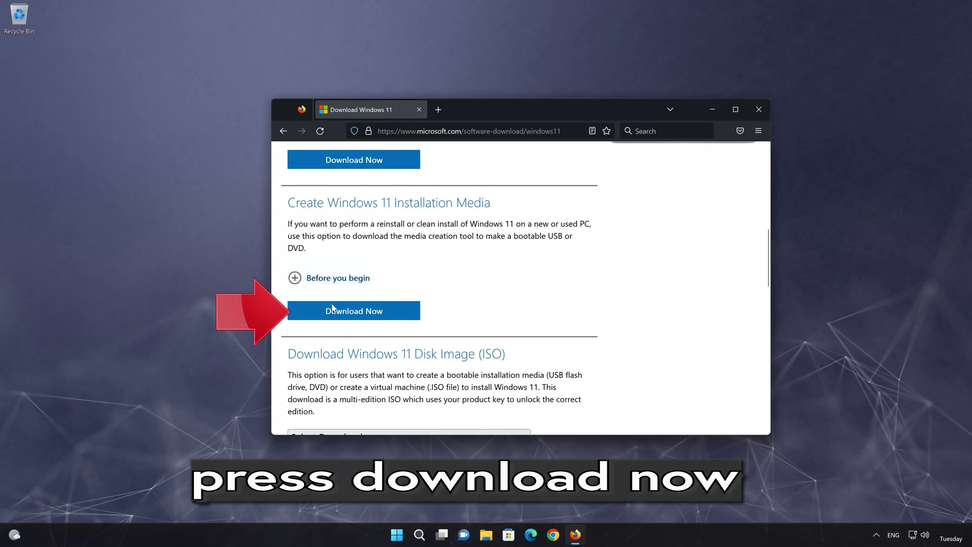
click(370, 313)
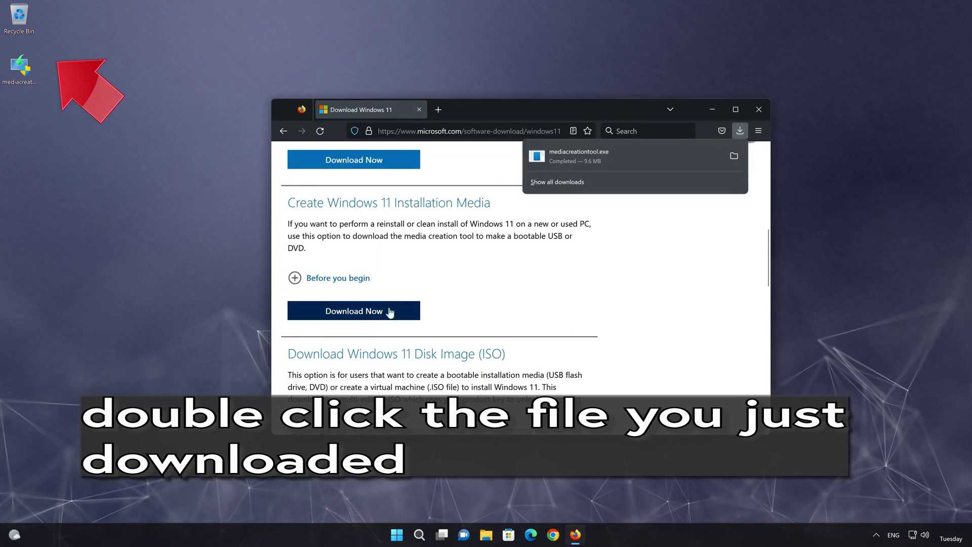
click(759, 110)
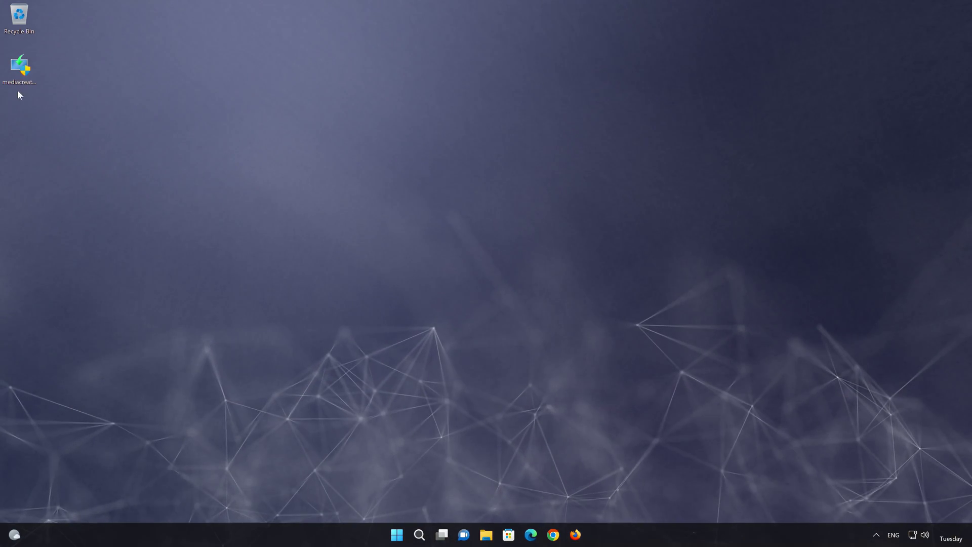
Run the downloaded mediacreationtool from the desktop, allow it to make changes, and accept its license terms
click(21, 84)
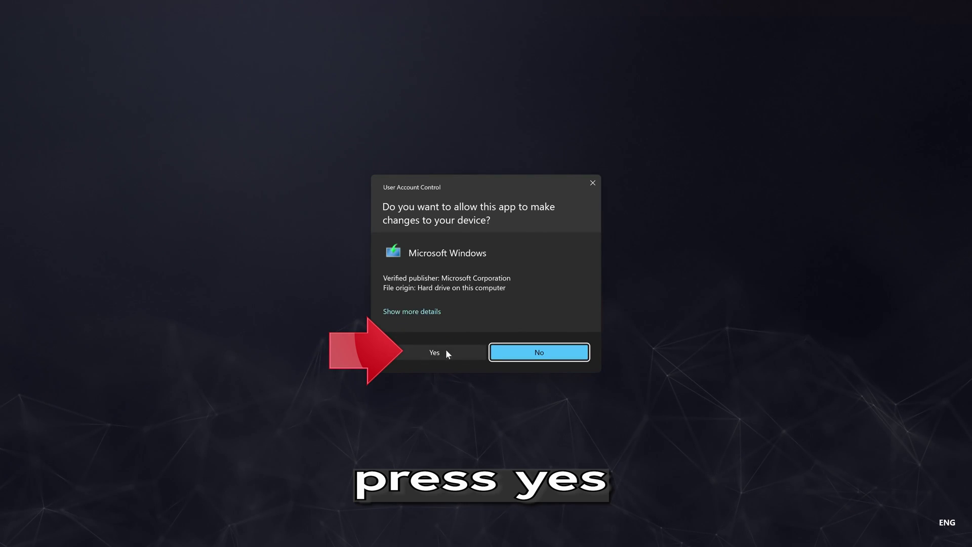
click(429, 353)
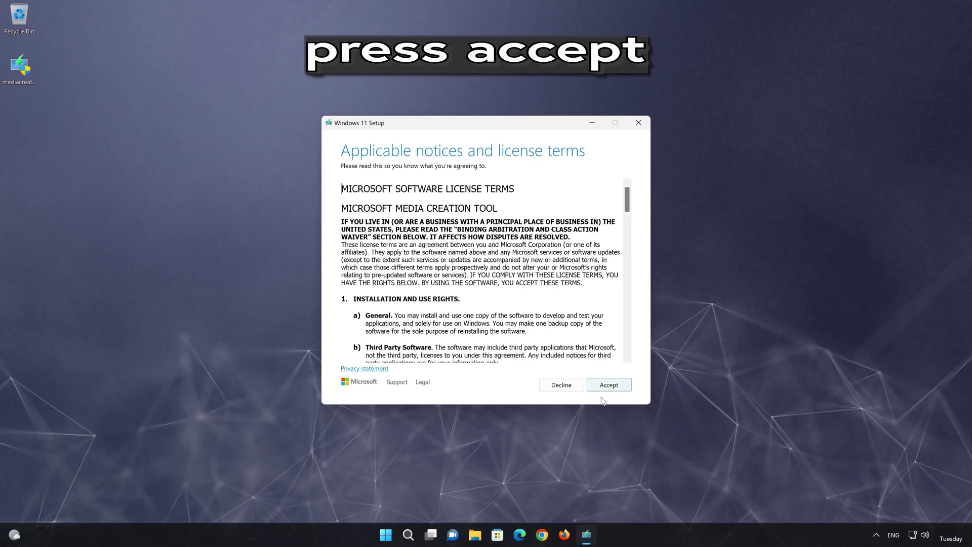
click(610, 386)
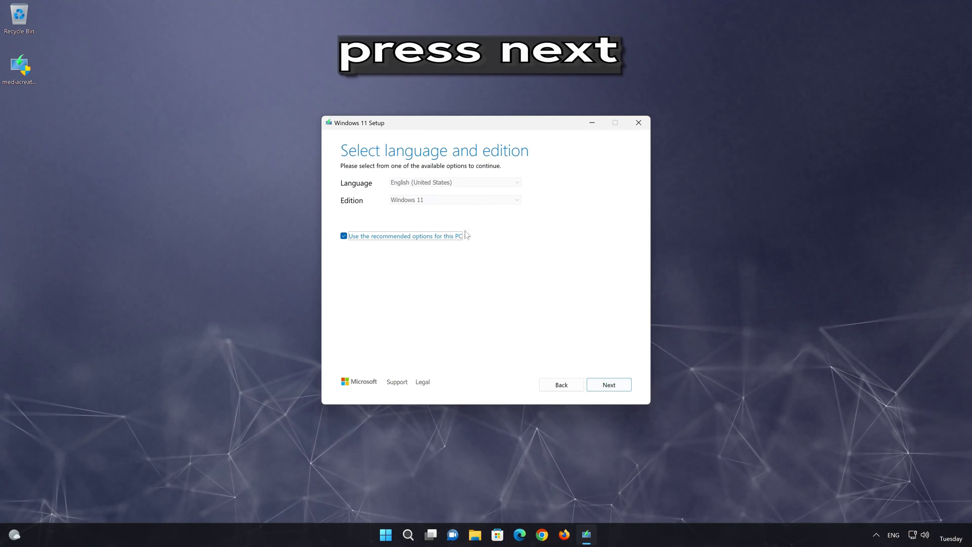
Keep the recommended language and edition for this PC, and choose ISO file as the media to create
click(622, 389)
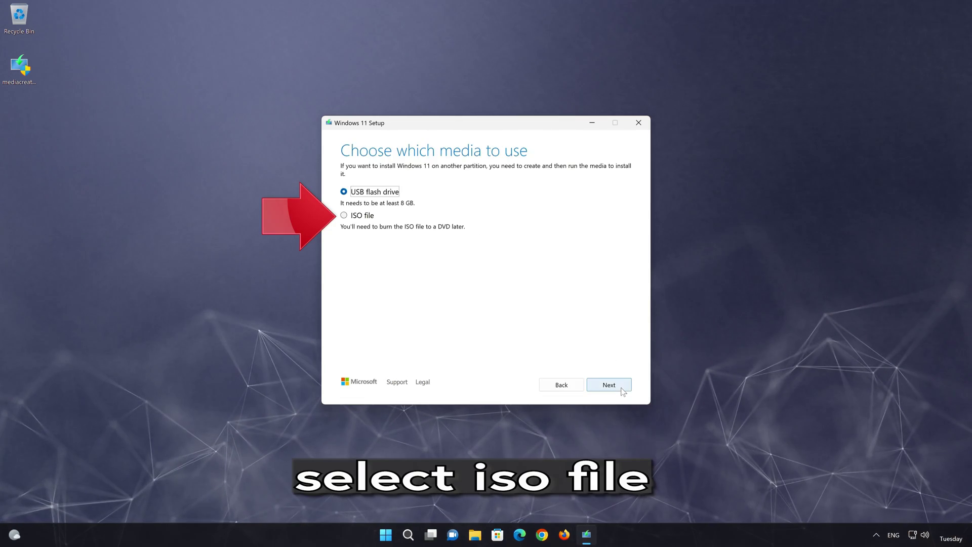
click(345, 215)
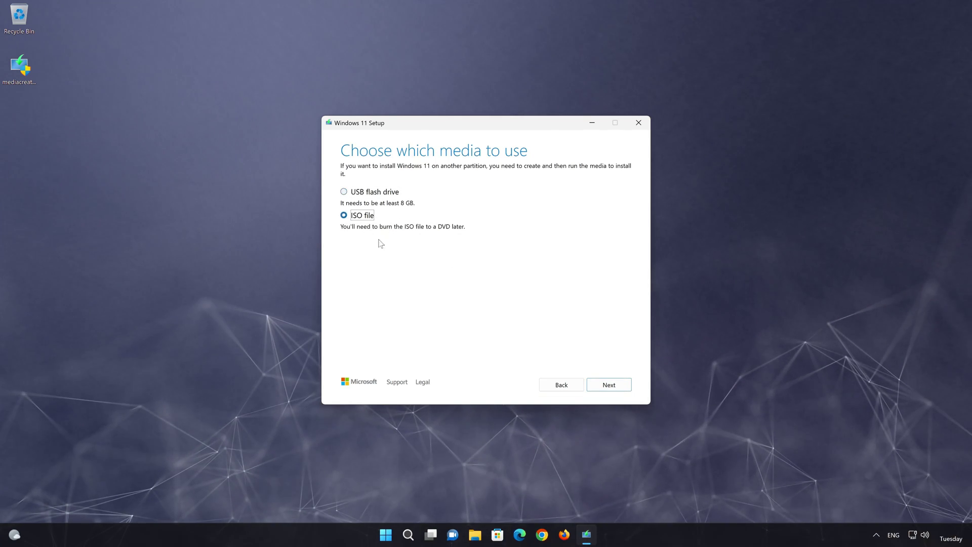
click(612, 386)
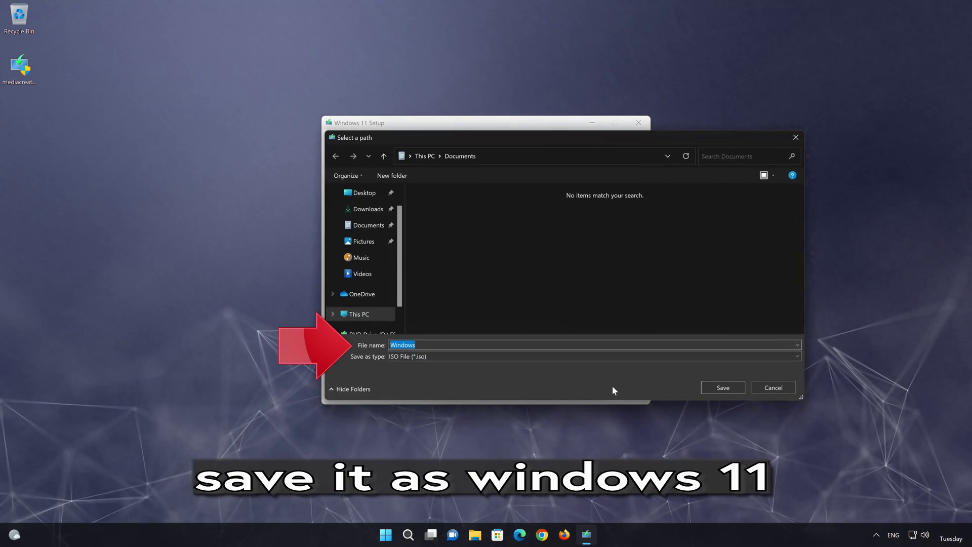
Save the ISO file as "Windows 11" in the Desktop folder, and finish the media creation setup once it is created
key(End)
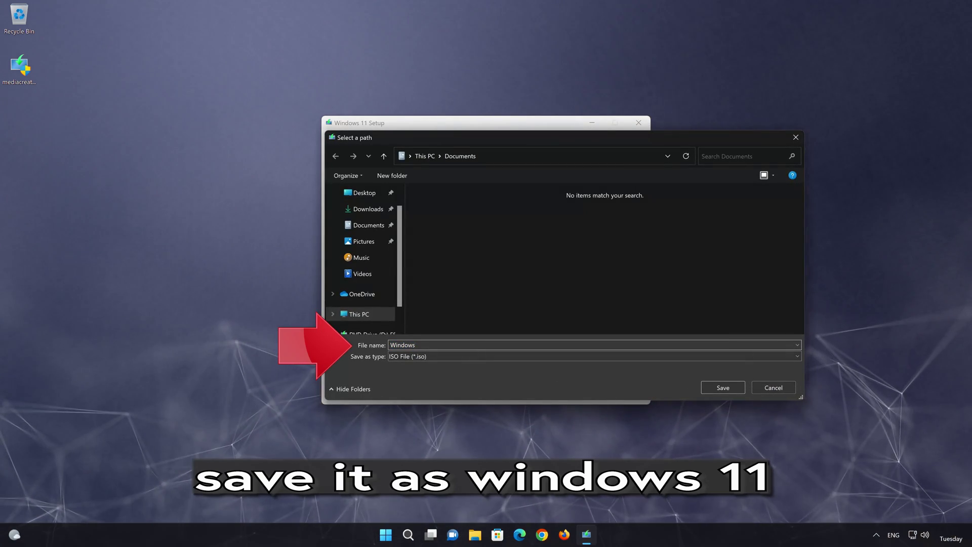
text(11)
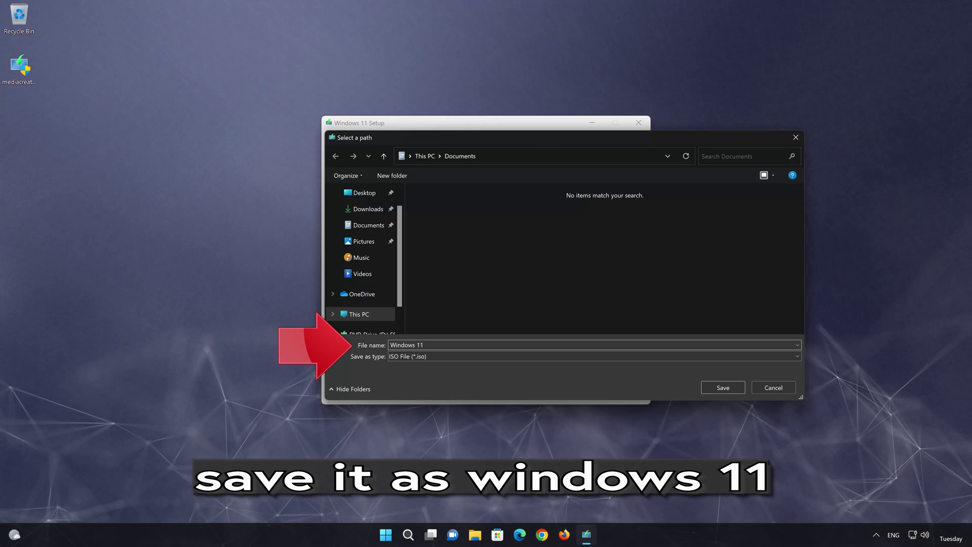
click(361, 193)
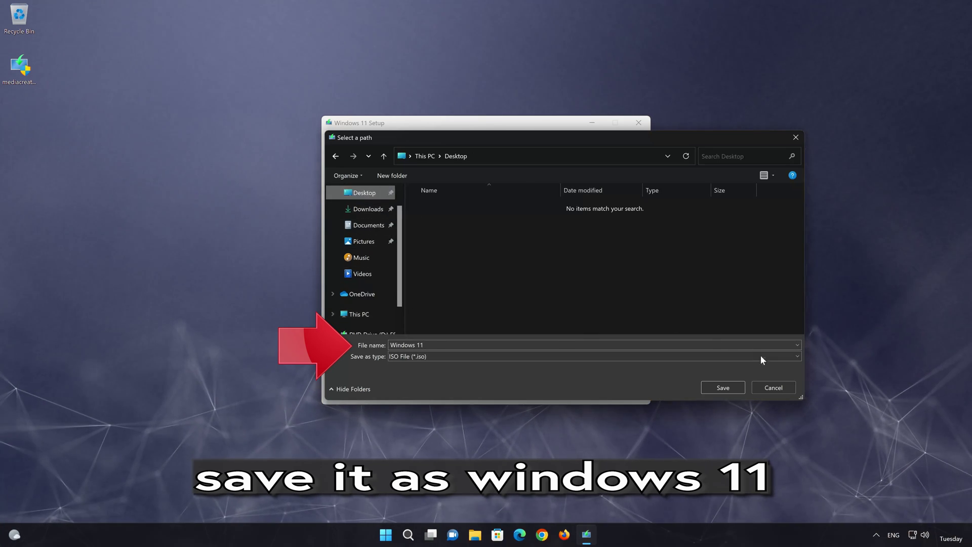
click(724, 388)
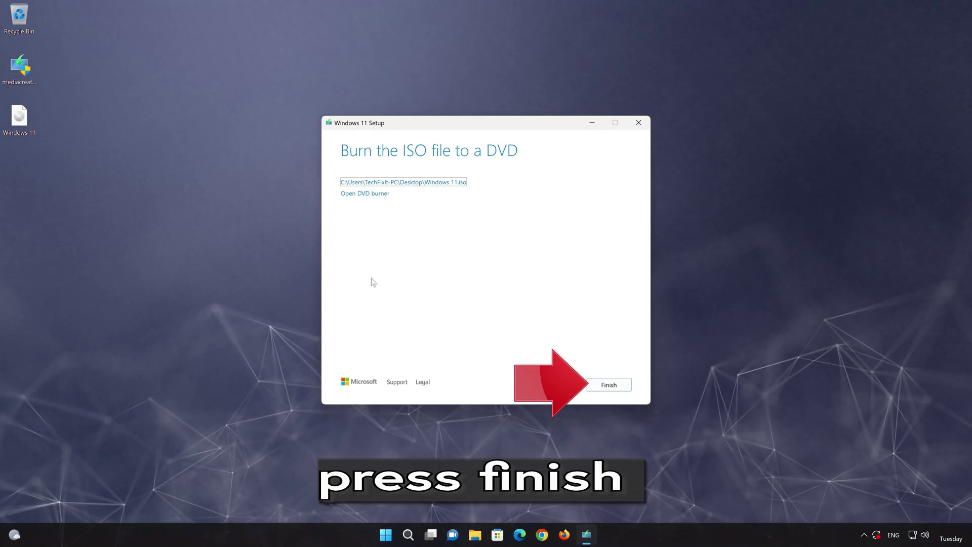
click(607, 387)
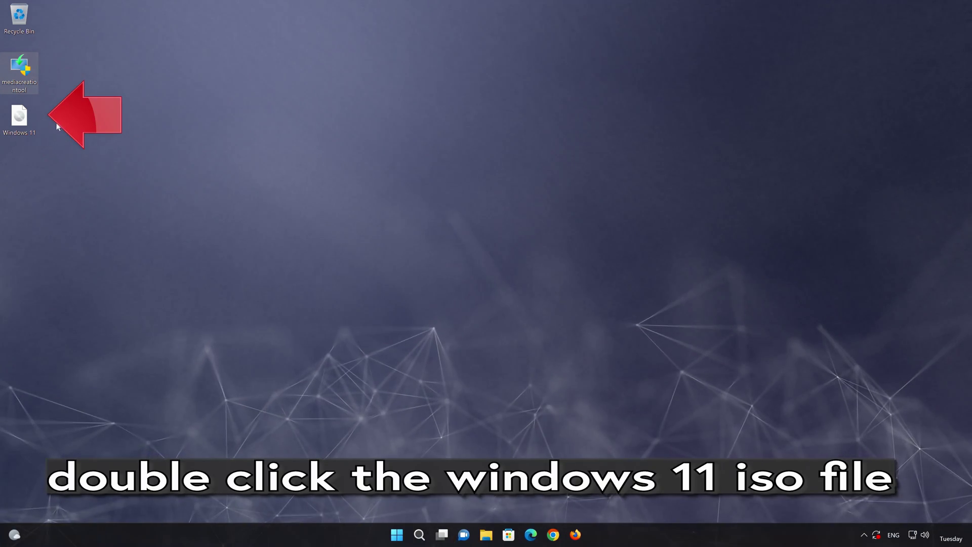
Mount the Windows 11 ISO from the desktop, run its setup application with permission to make changes, and close the drive's folder window
double_click(17, 124)
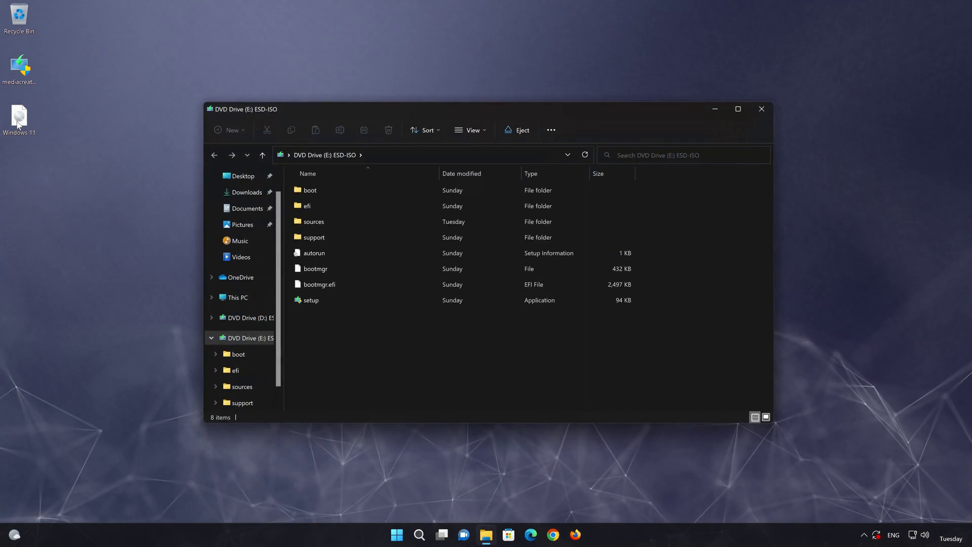
double_click(365, 300)
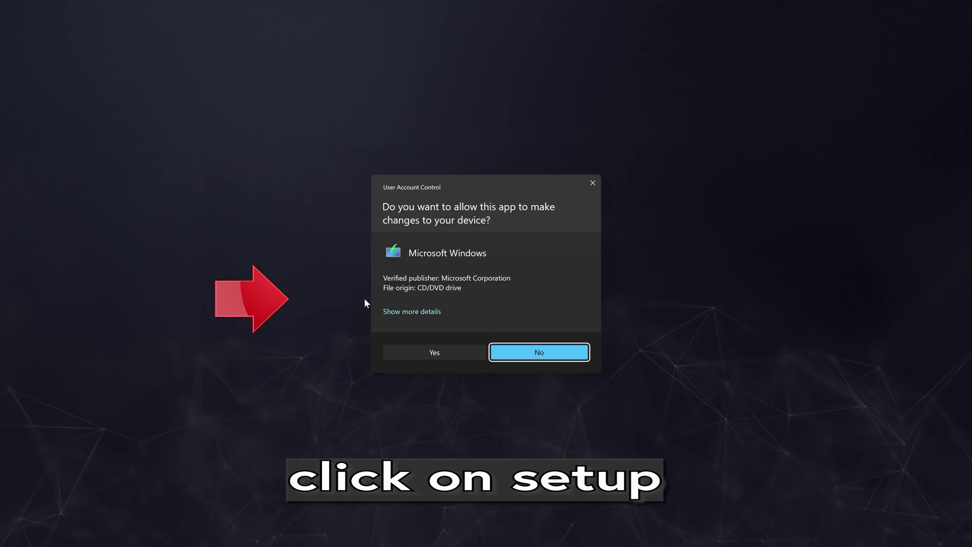
click(430, 353)
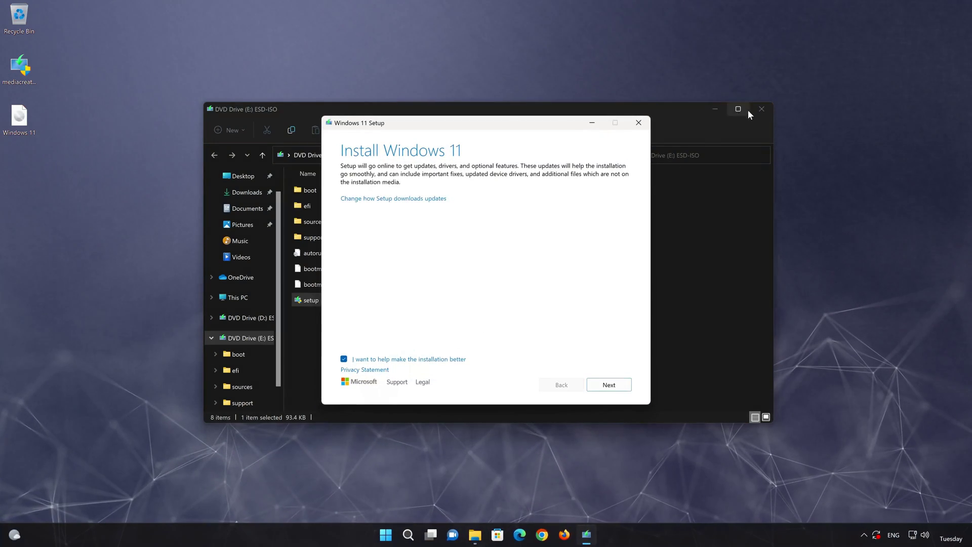
click(760, 109)
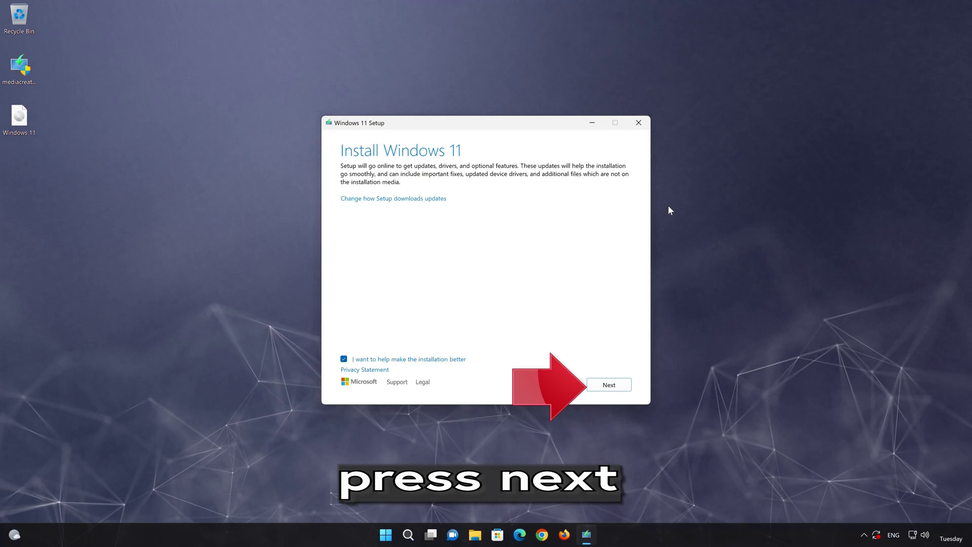
Accept the license terms in Windows 11 Setup and start installing Windows 11 Pro, keeping personal files and apps
click(613, 388)
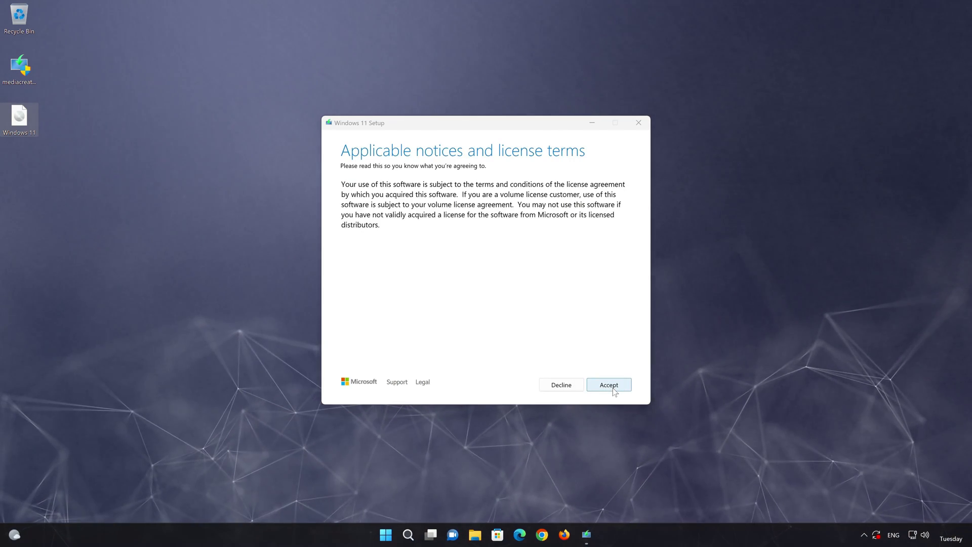
click(612, 387)
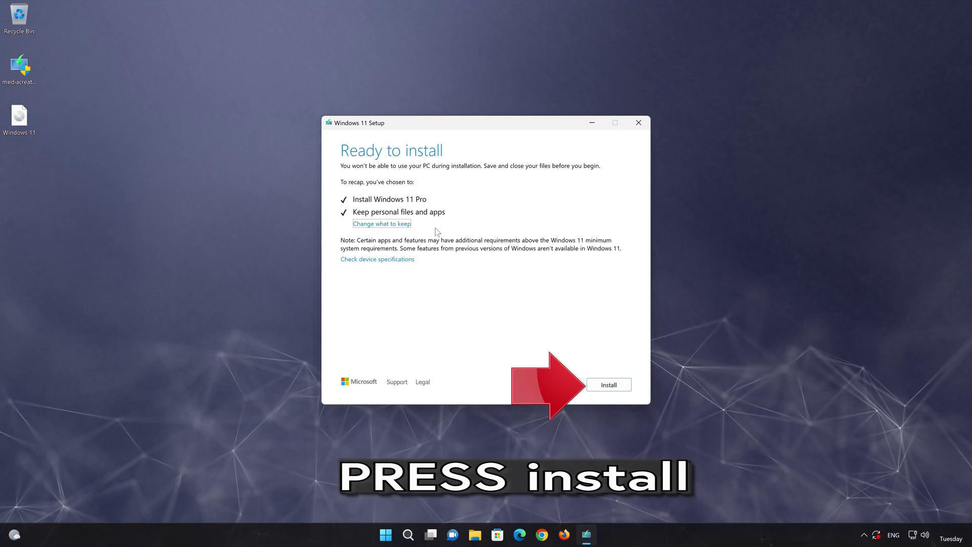
click(621, 387)
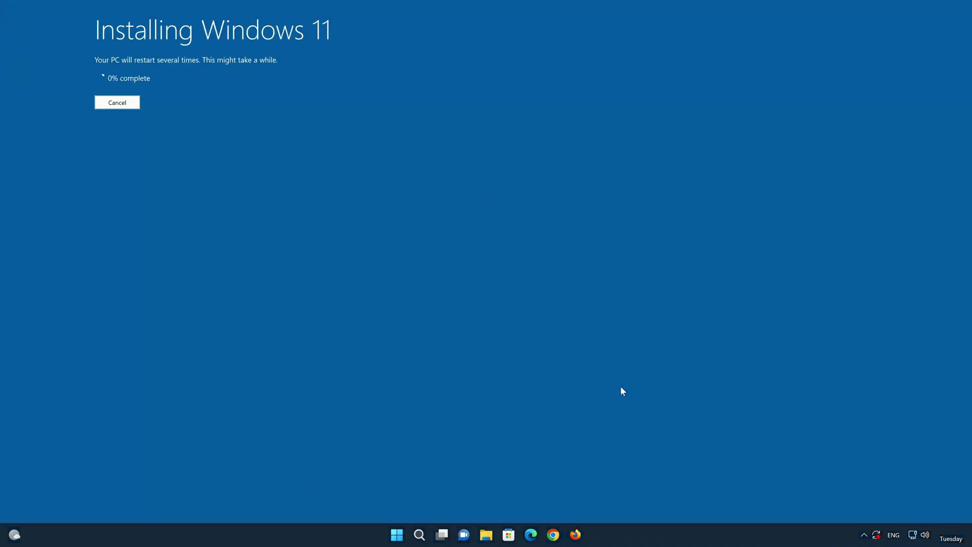